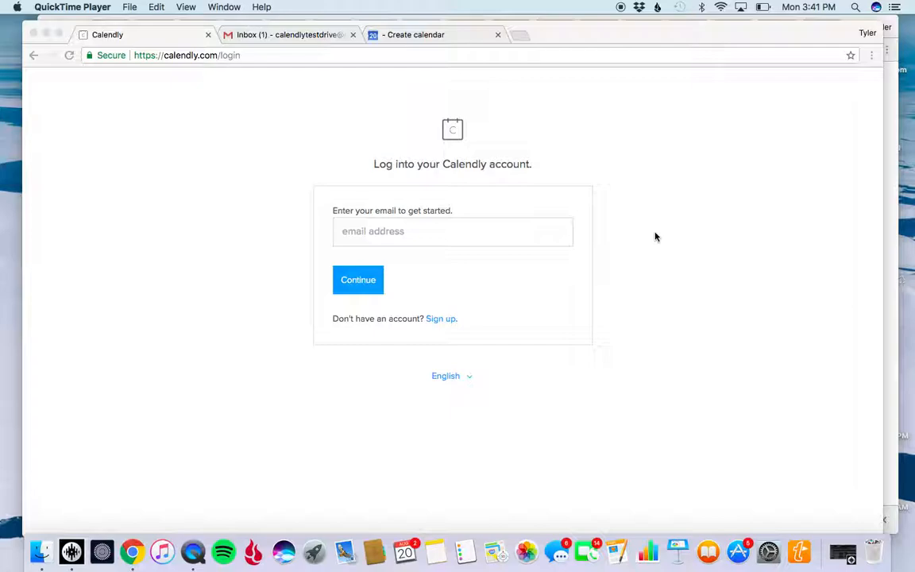
Start a new Calendly sign-up and submit the test account's e-mail address.
left_click(460, 232)
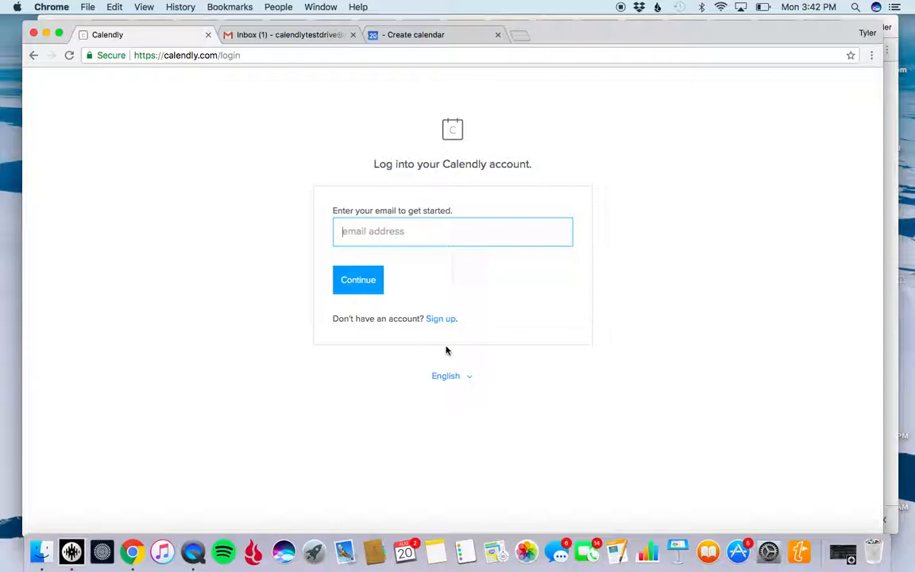
left_click(439, 319)
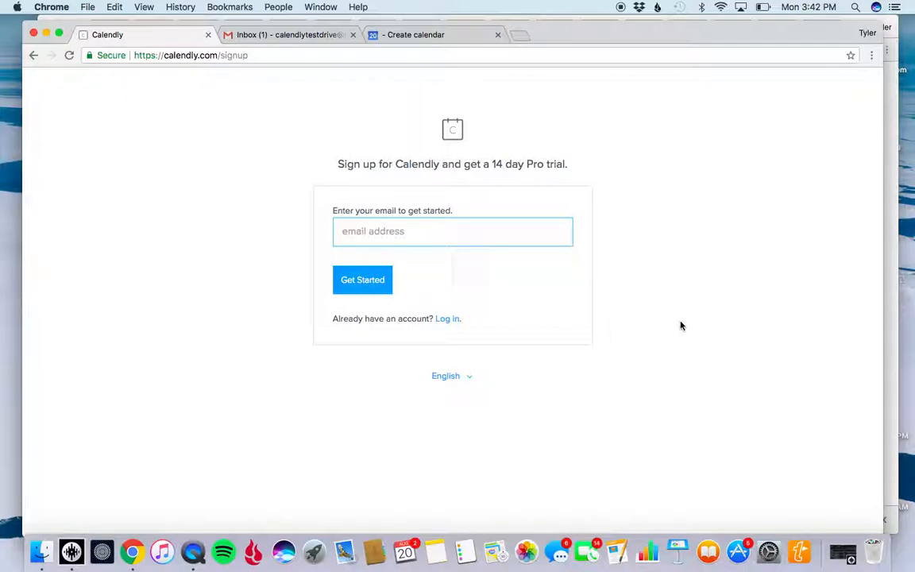
left_click(456, 230)
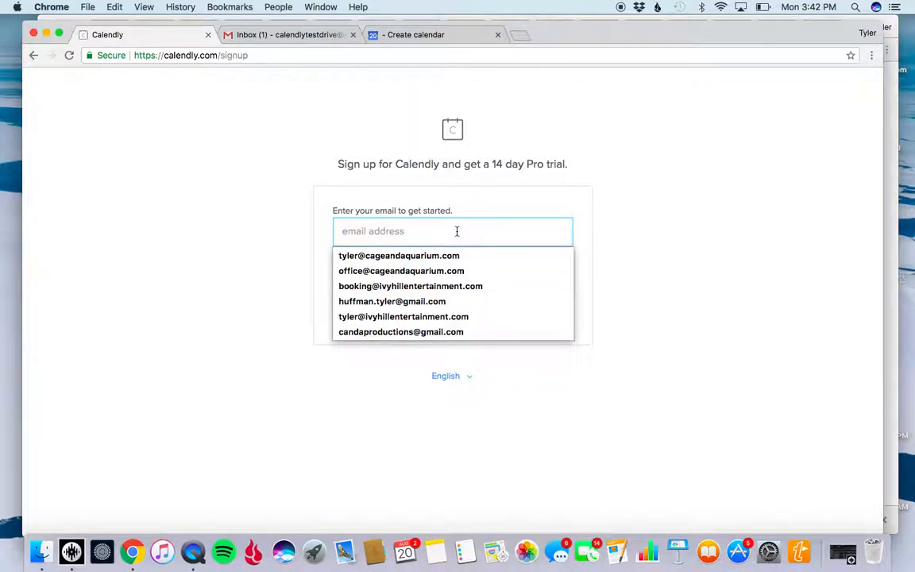
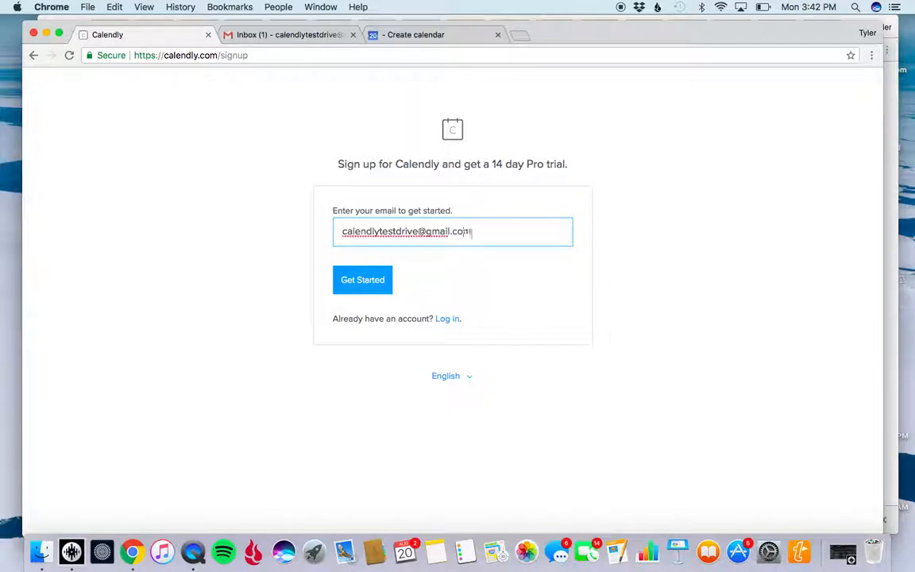
left_click(378, 281)
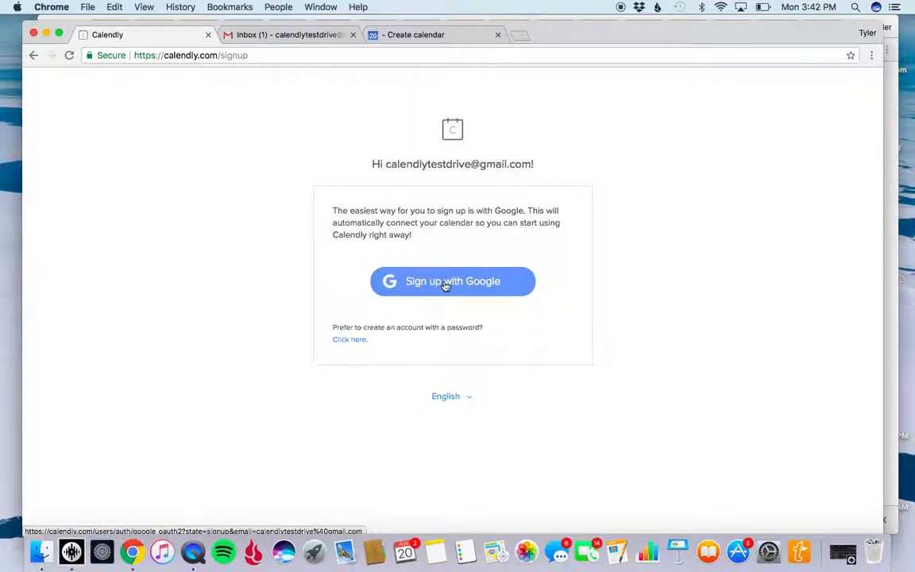
Authorize the sign-up through the matching Google account and accept the suggested Calendly link with Pacific Time - US & Canada.
left_click(445, 283)
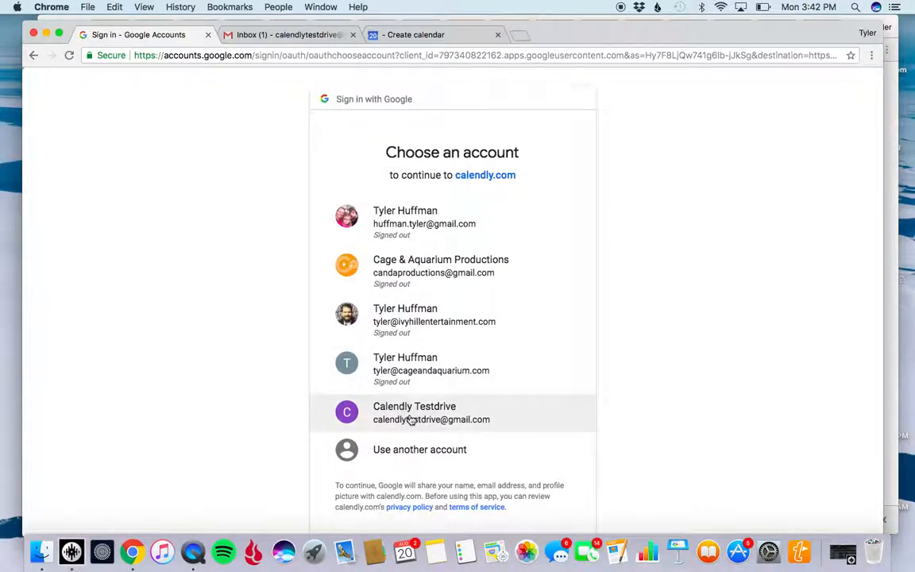
left_click(410, 420)
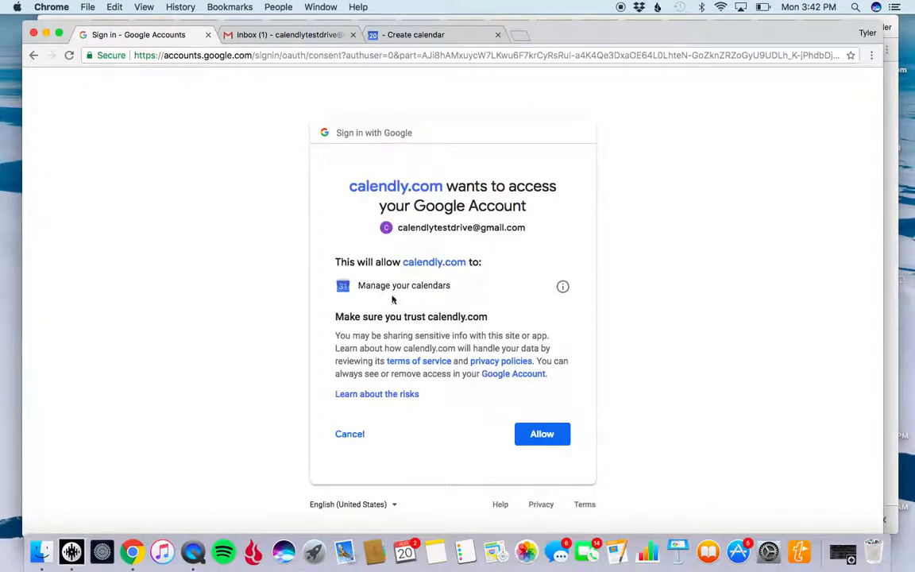
left_click(548, 435)
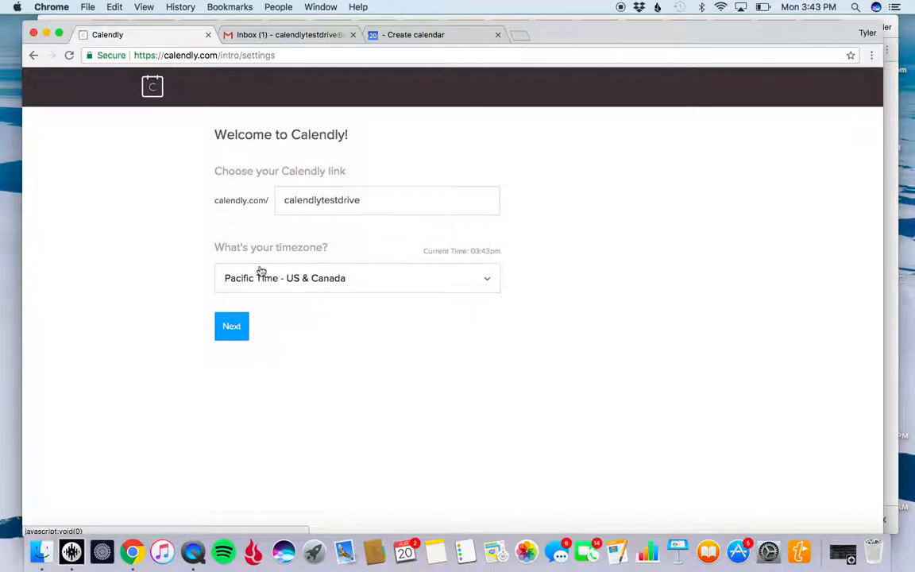
left_click(231, 327)
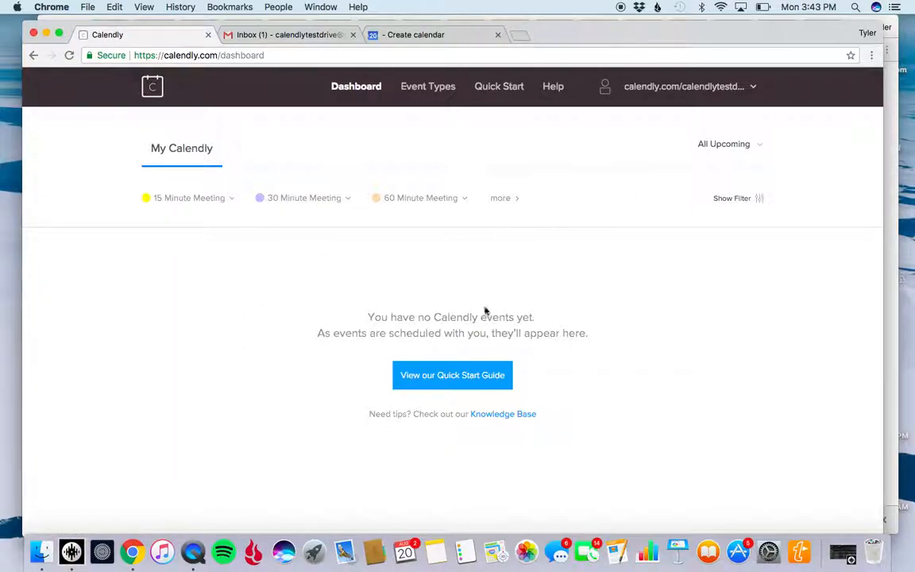
Open the full list of event types and delete the 60 Minute Meeting.
left_click(507, 204)
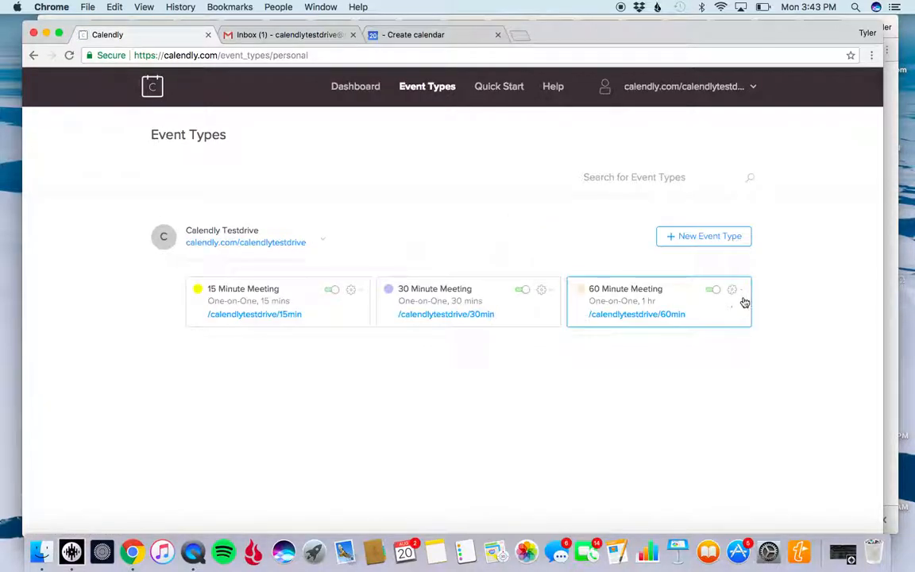
left_click(743, 293)
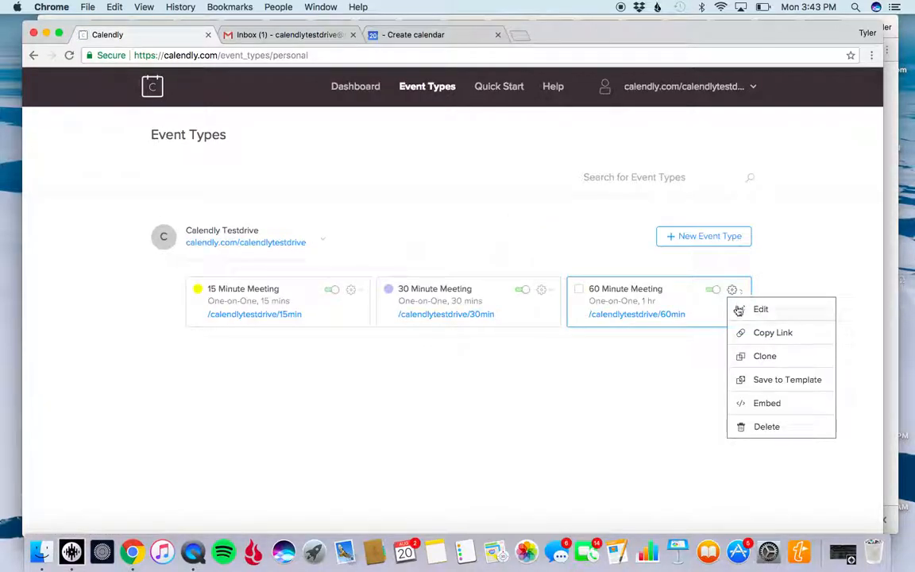
left_click(766, 427)
left_click(405, 211)
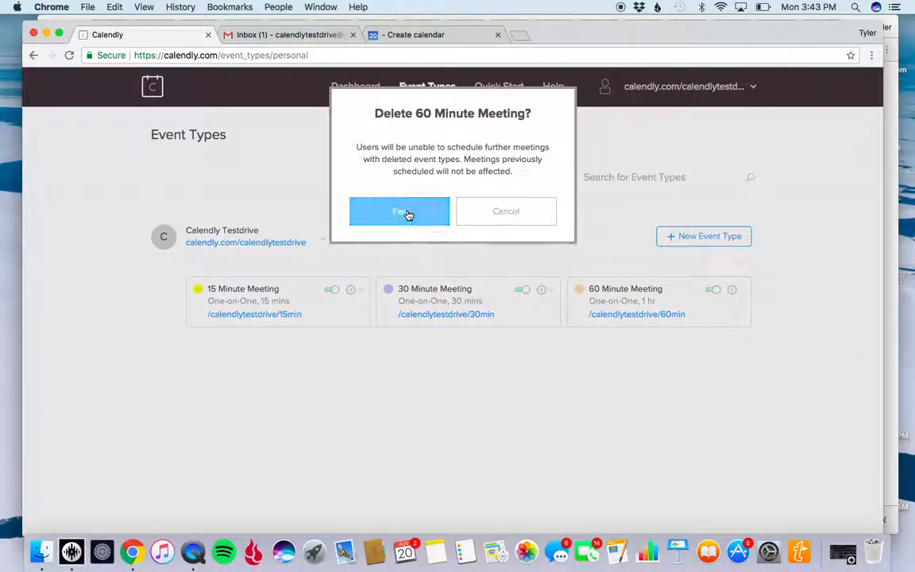
Delete the 30 Minute Meeting and 15 Minute Meeting event types.
left_click(545, 291)
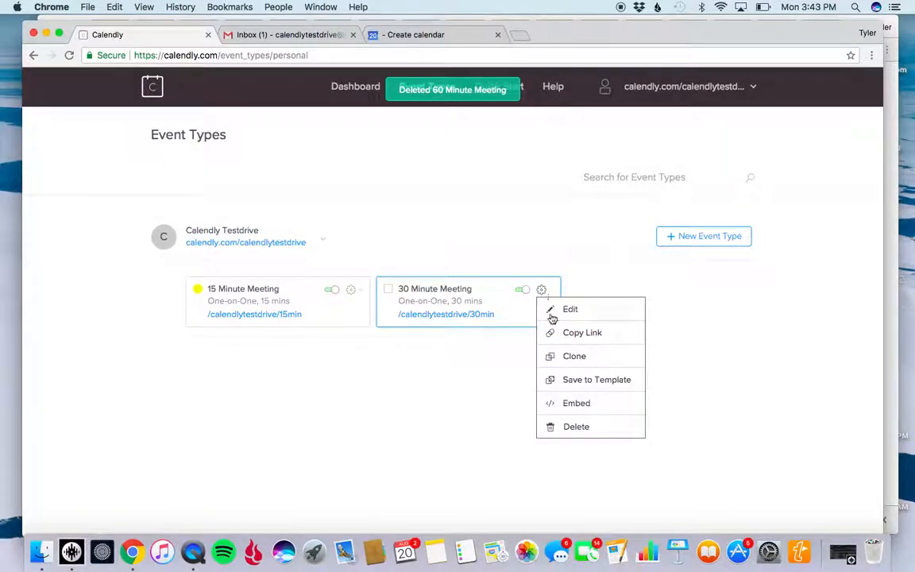
left_click(576, 429)
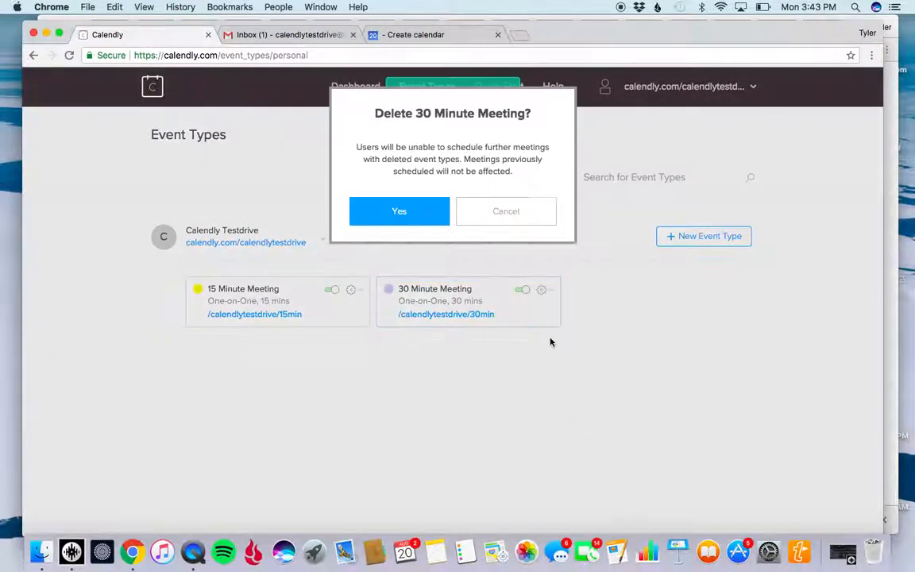
left_click(418, 213)
left_click(353, 291)
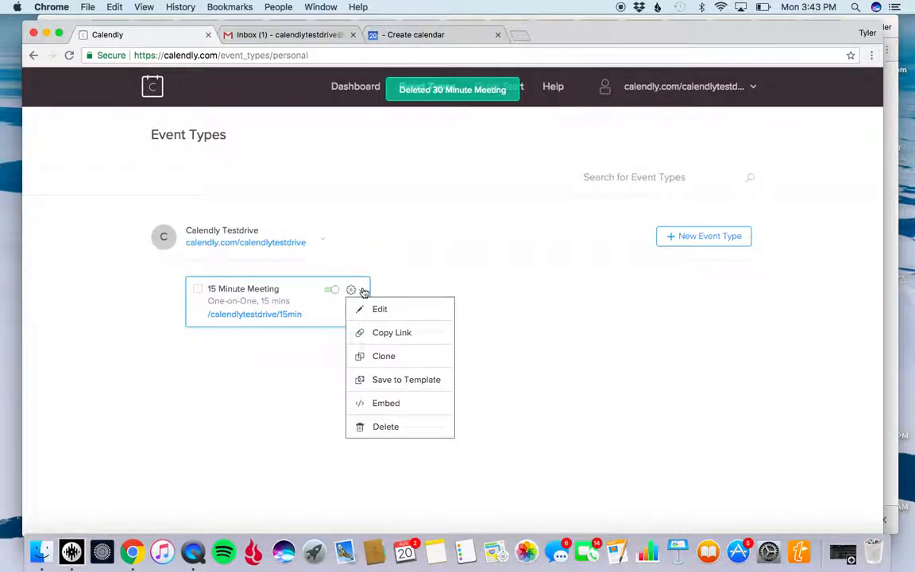
left_click(385, 429)
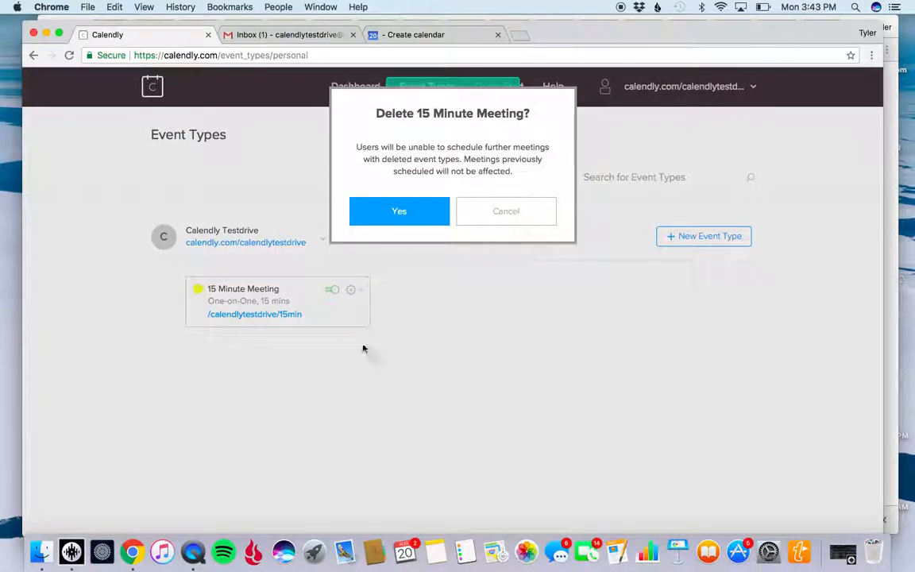
left_click(413, 221)
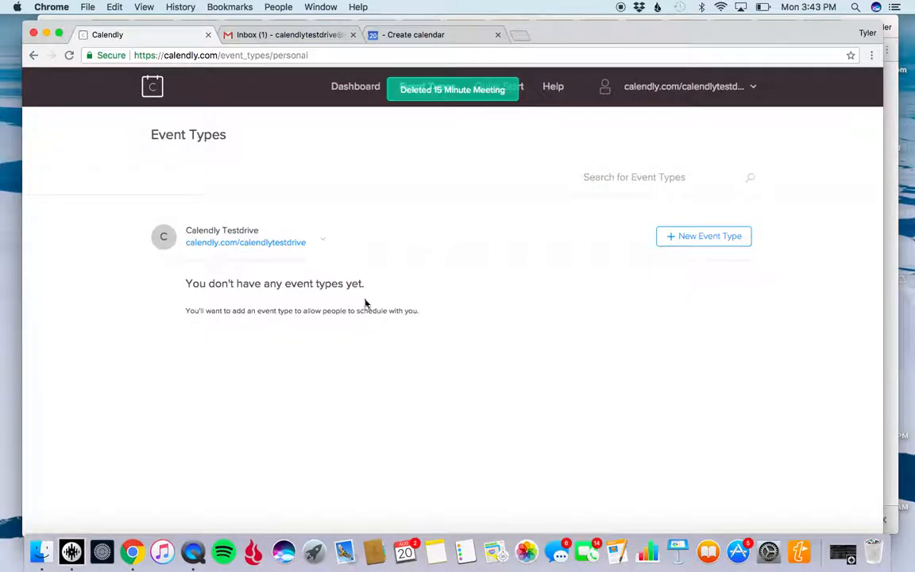
Create a new One-on-One event type named "Cage and Aquarium Clients".
left_click(699, 236)
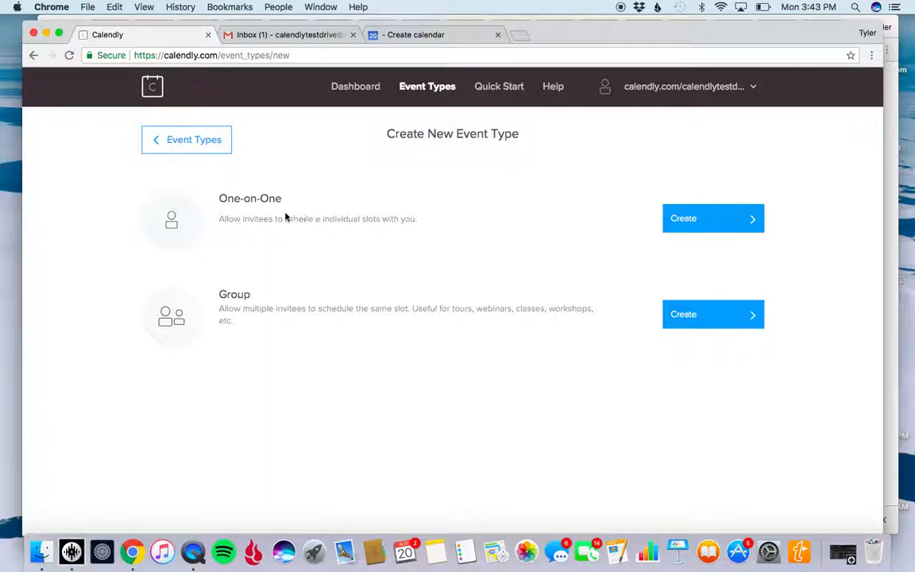
left_click(693, 224)
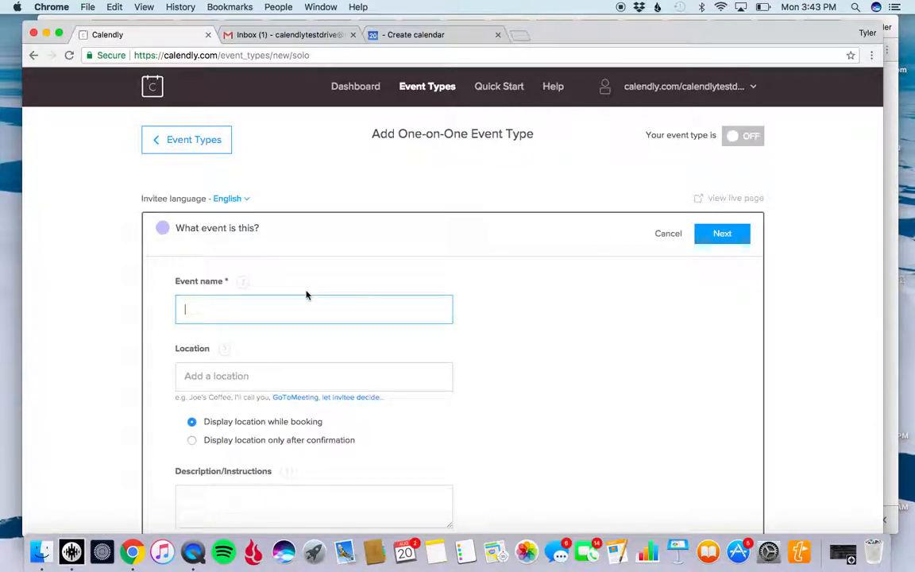
type("Cage and Aquarium Cli")
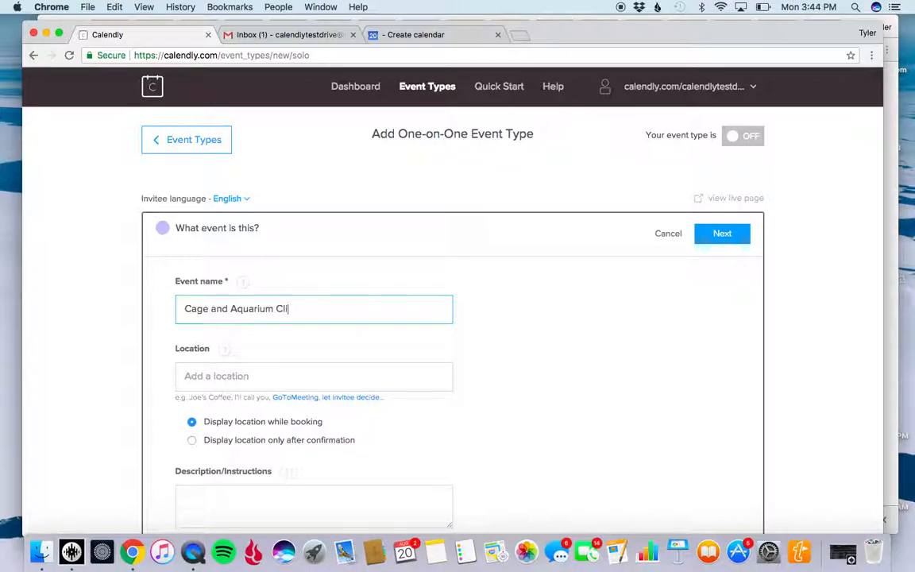
type("ents")
Enter the description "Final meeting for your event!", choose pink as the event color and continue to the booking settings.
scroll(257, 376, "down", 1)
scroll(257, 376, "down", 2)
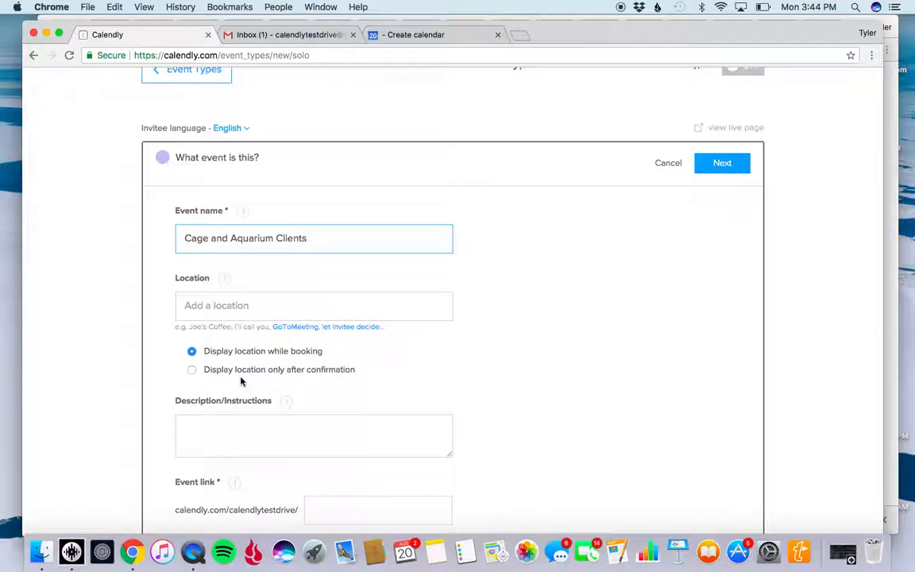
scroll(241, 381, "down", 2)
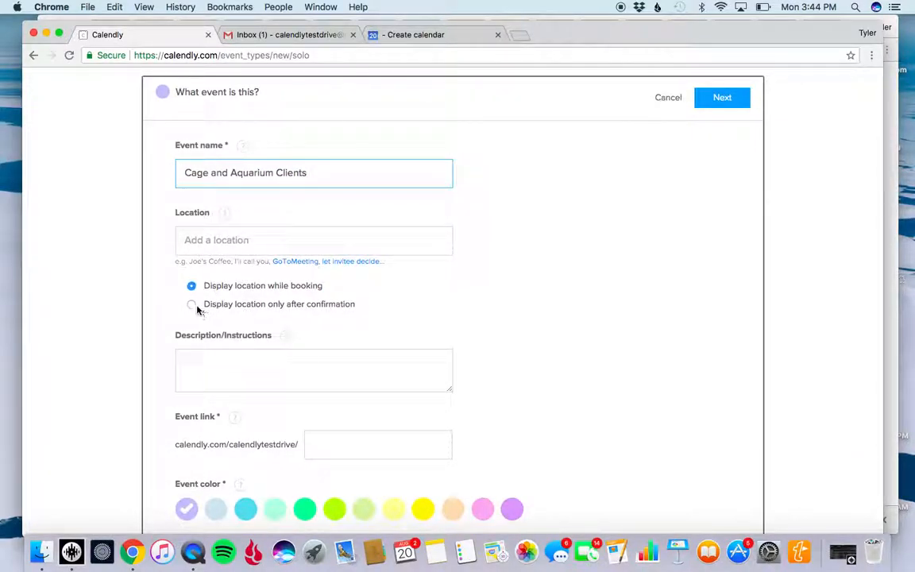
scroll(261, 343, "down", 2)
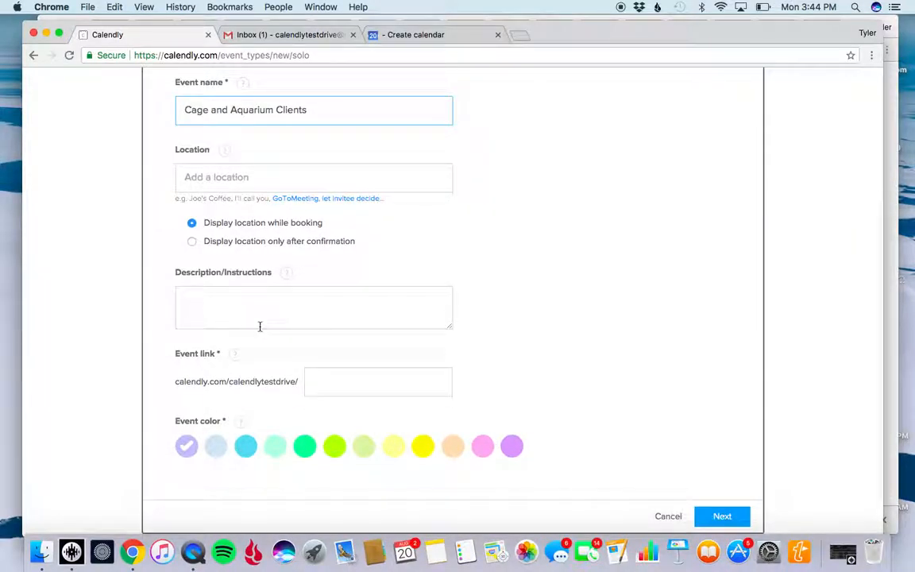
left_click(274, 296)
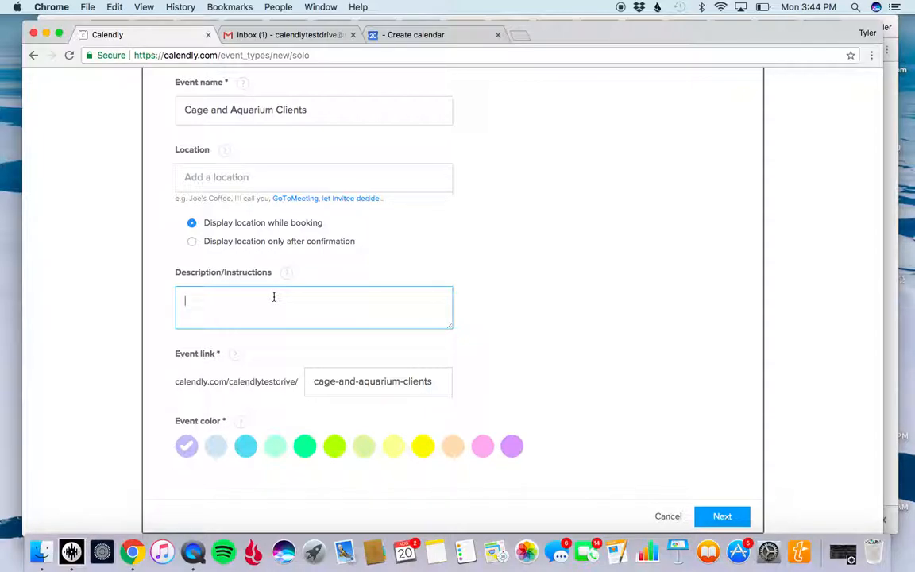
type("Final eeting for your event")
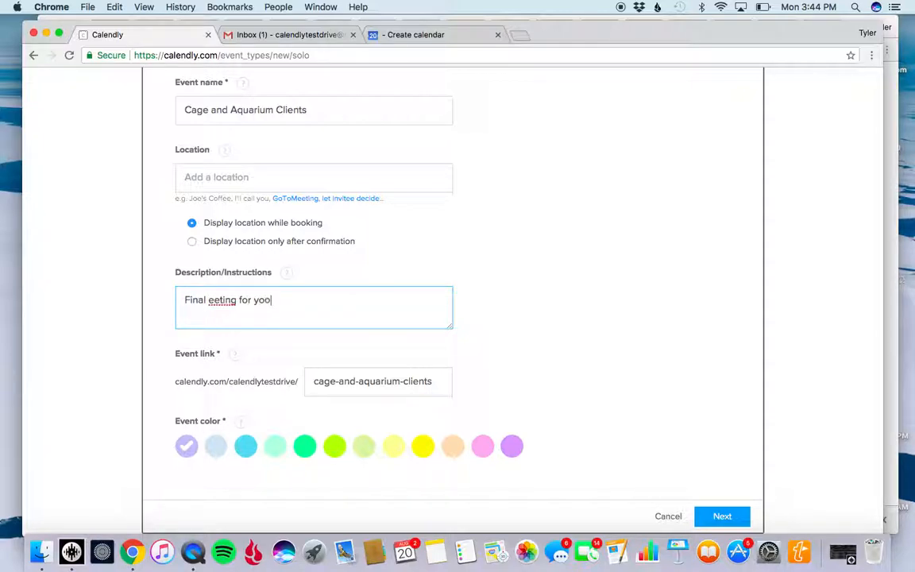
type("!")
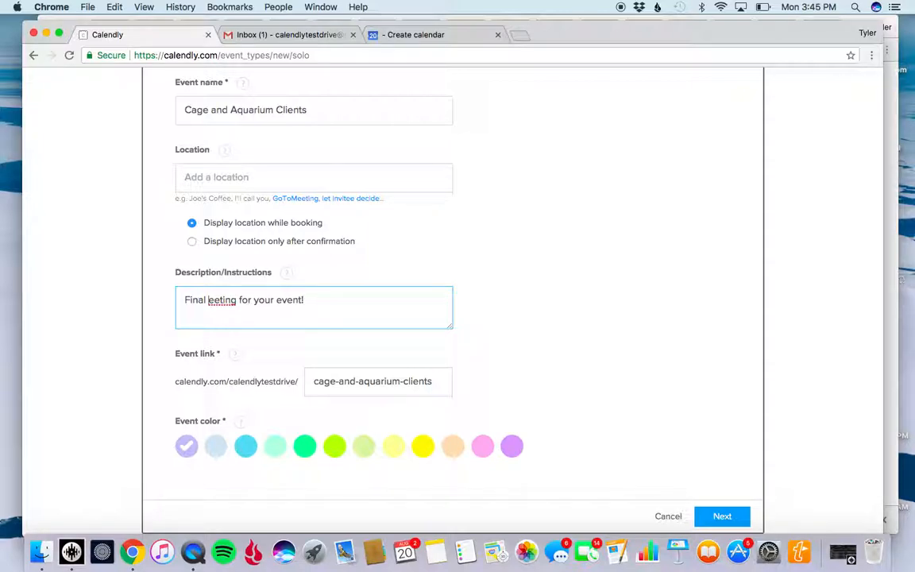
left_click(208, 299)
type("m")
left_click(516, 377)
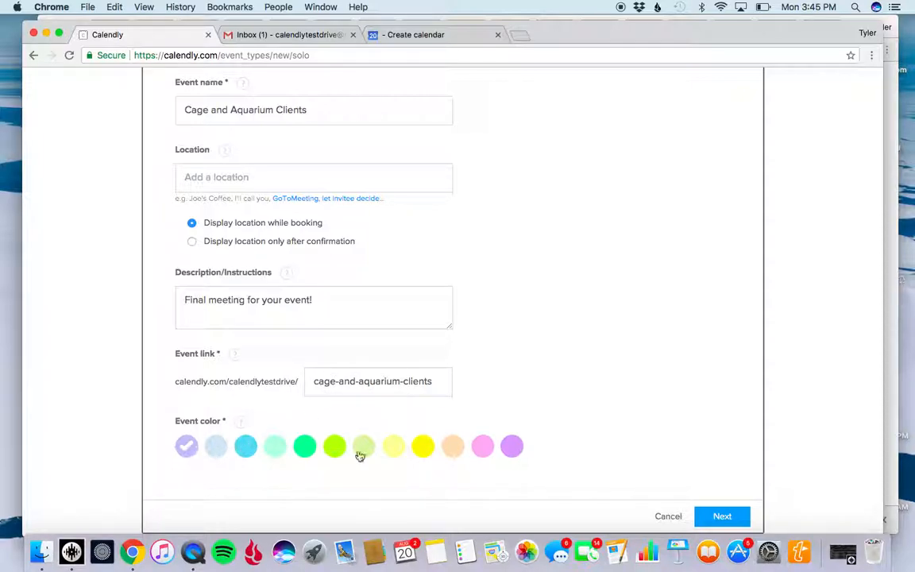
left_click(484, 448)
left_click(722, 517)
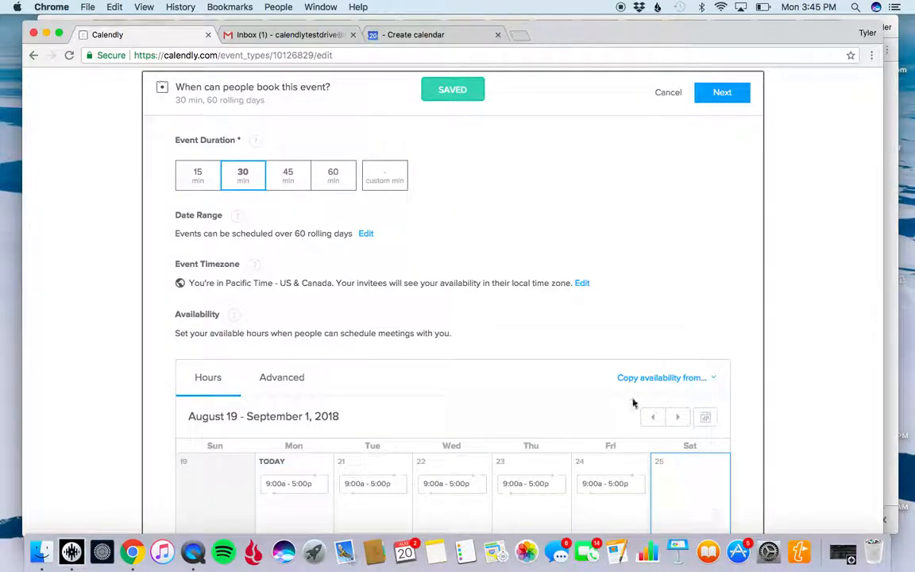
Set the event duration to a custom 90 minutes.
left_click(395, 183)
type("90")
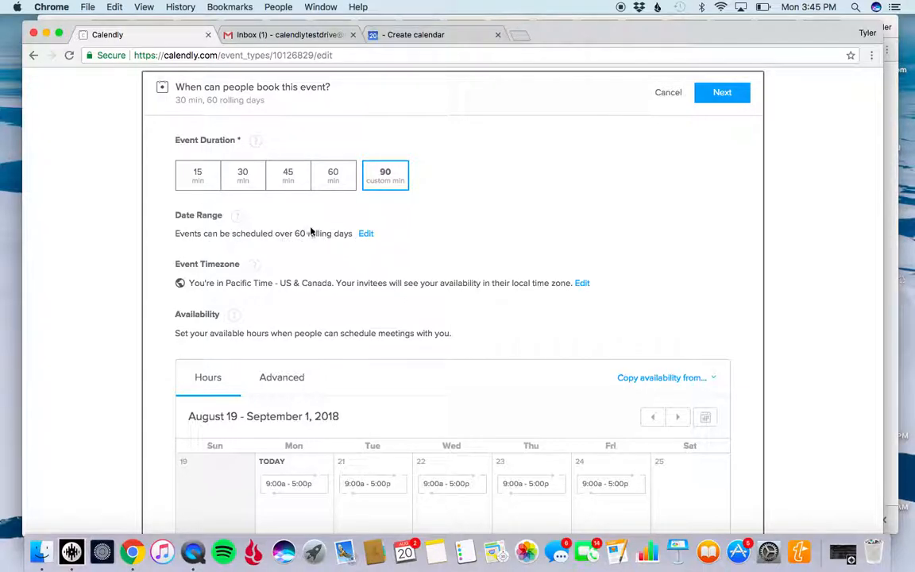
Set the availability for all Mondays to 03:00 am through 08:00 pm.
scroll(457, 324, "down", 3)
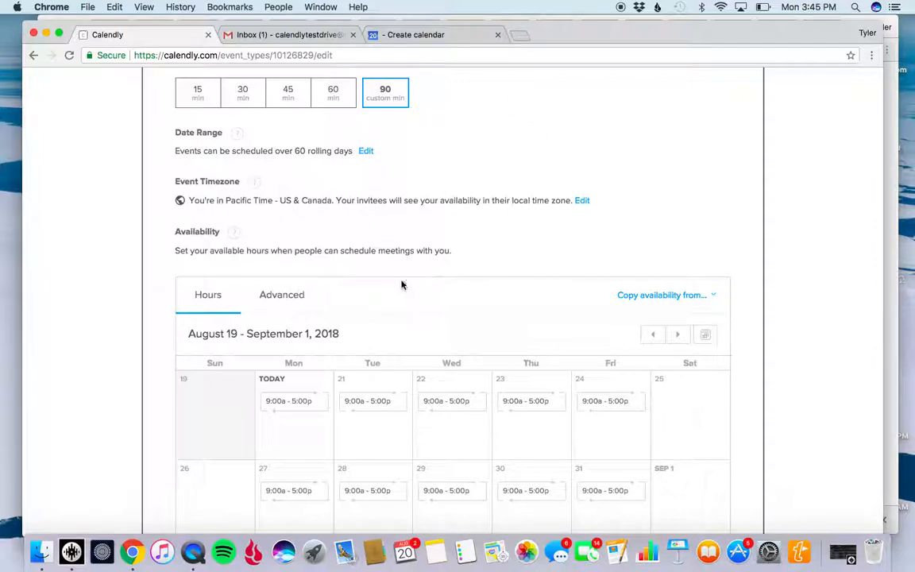
scroll(405, 302, "down", 3)
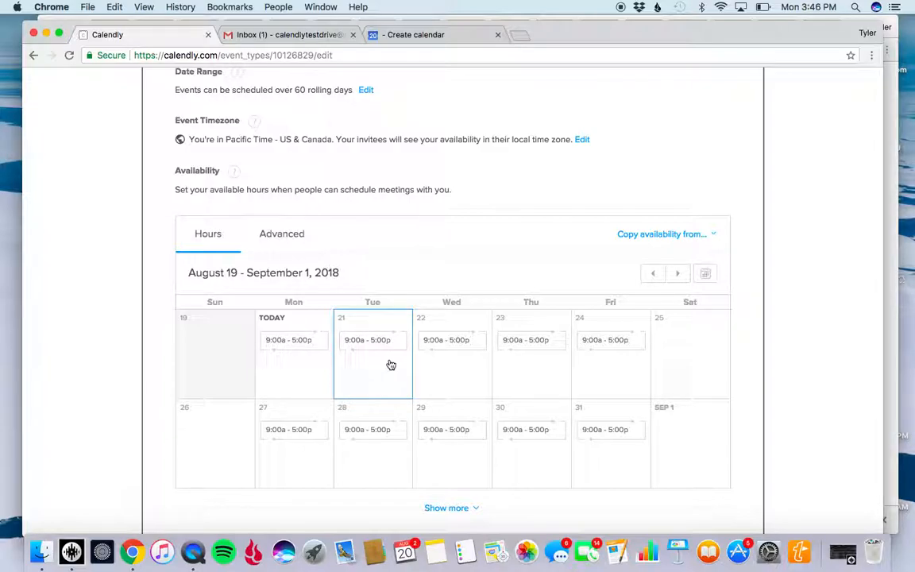
scroll(466, 375, "down", 3)
scroll(466, 375, "up", 3)
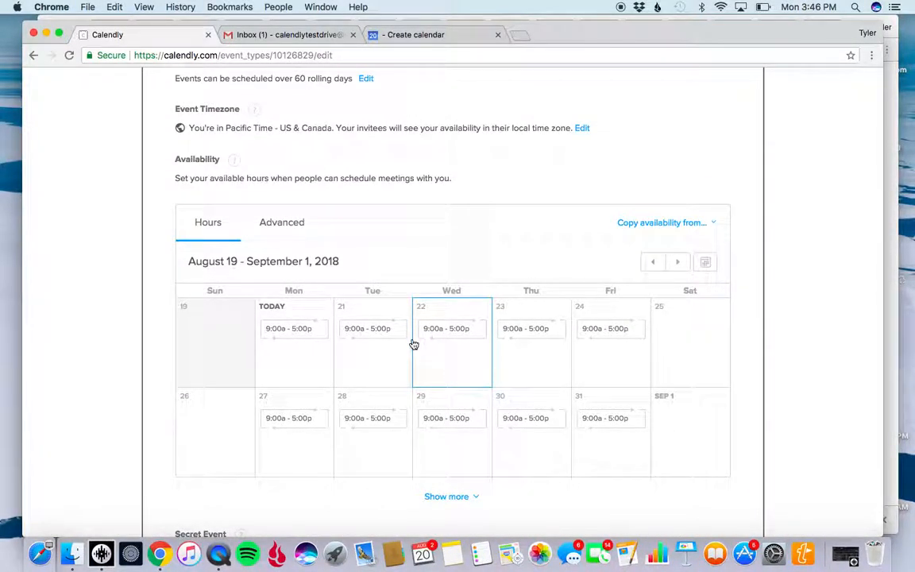
left_click(311, 336)
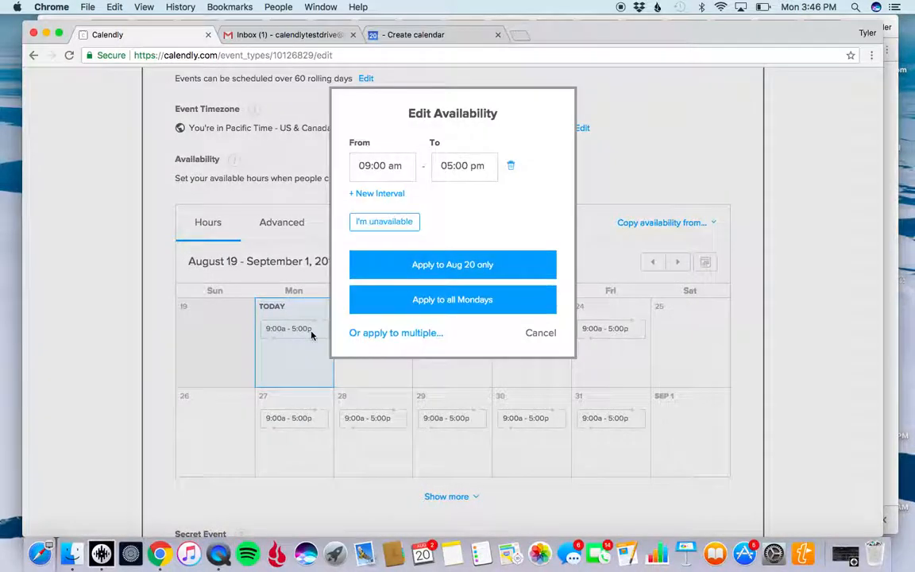
left_click(367, 165)
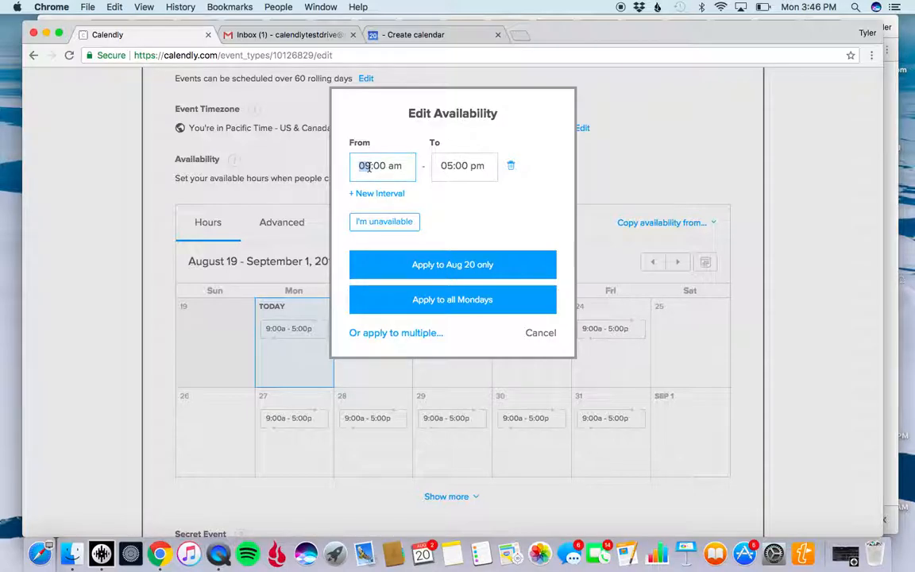
type("3")
left_click(452, 166)
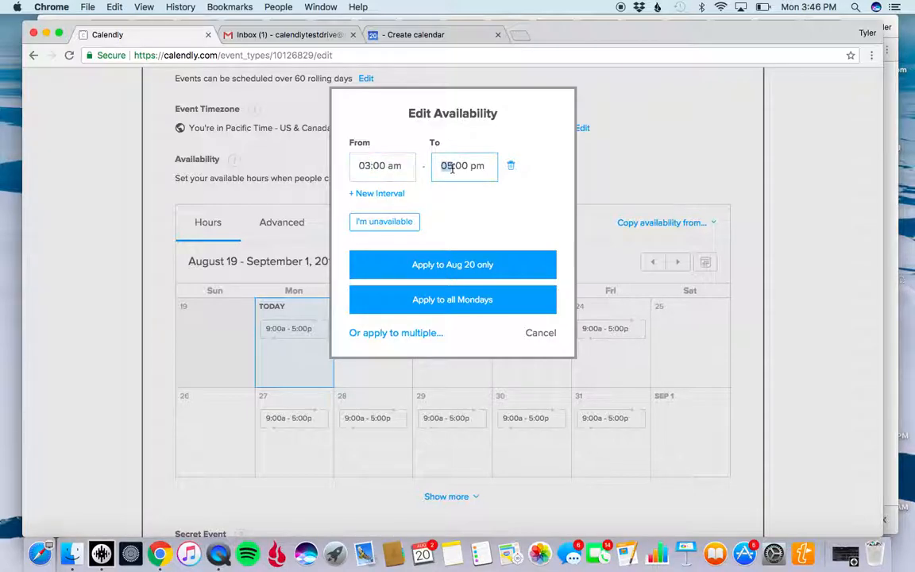
type("8")
left_click(466, 301)
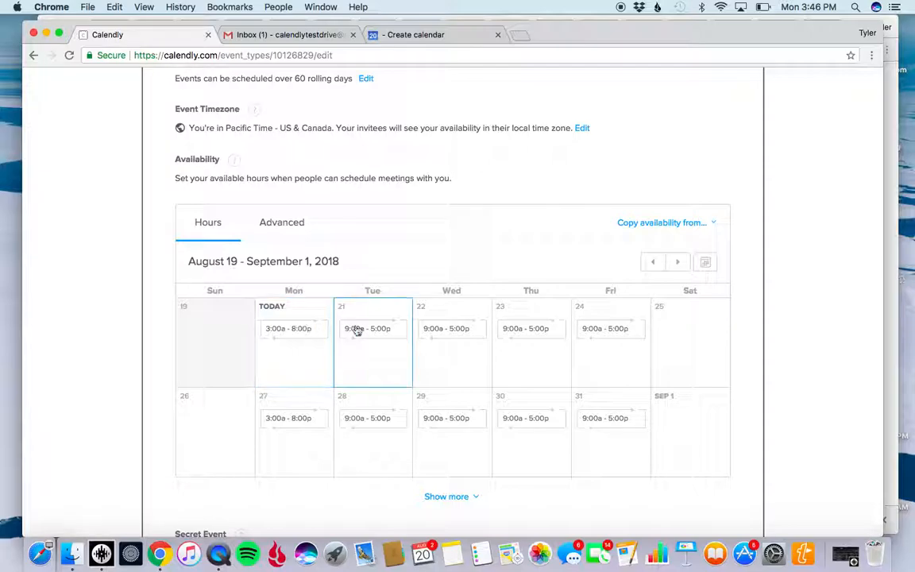
Mark all Tuesdays as unavailable in the event's availability calendar.
left_click(382, 329)
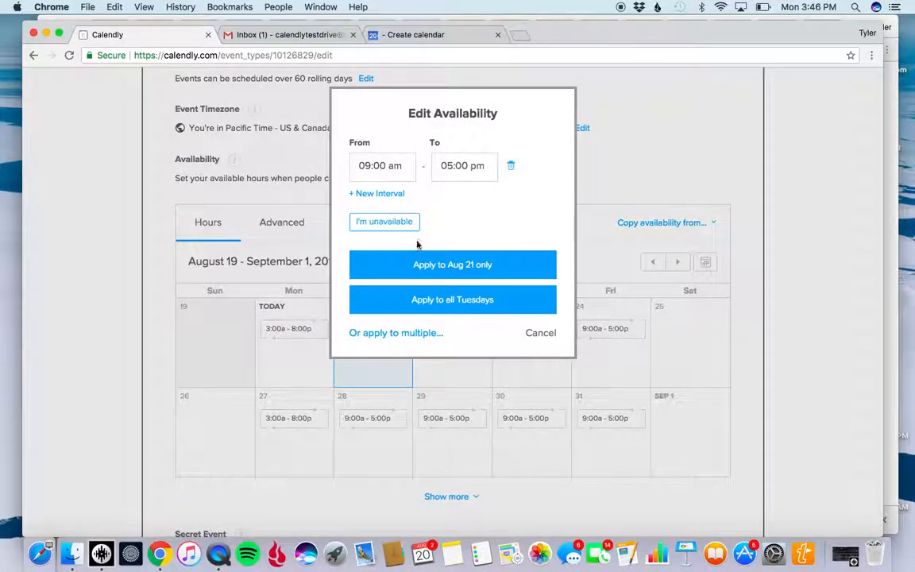
left_click(384, 225)
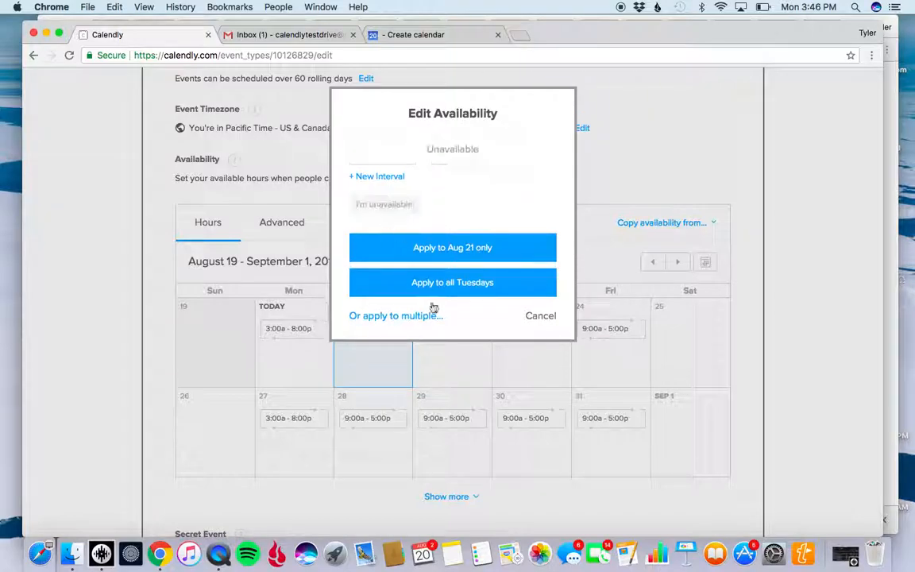
left_click(450, 283)
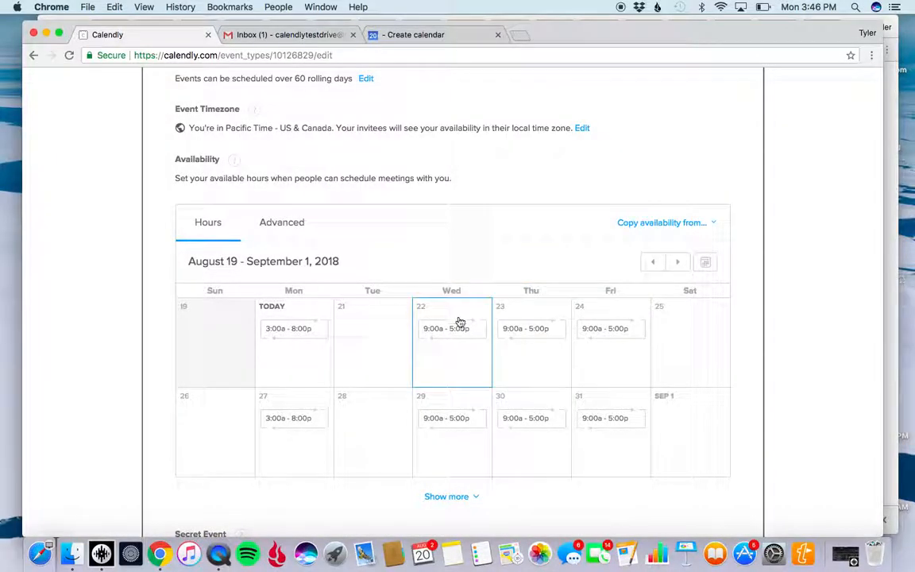
Set the availability for all Wednesdays to 12:00 pm through 7:00 pm.
left_click(467, 364)
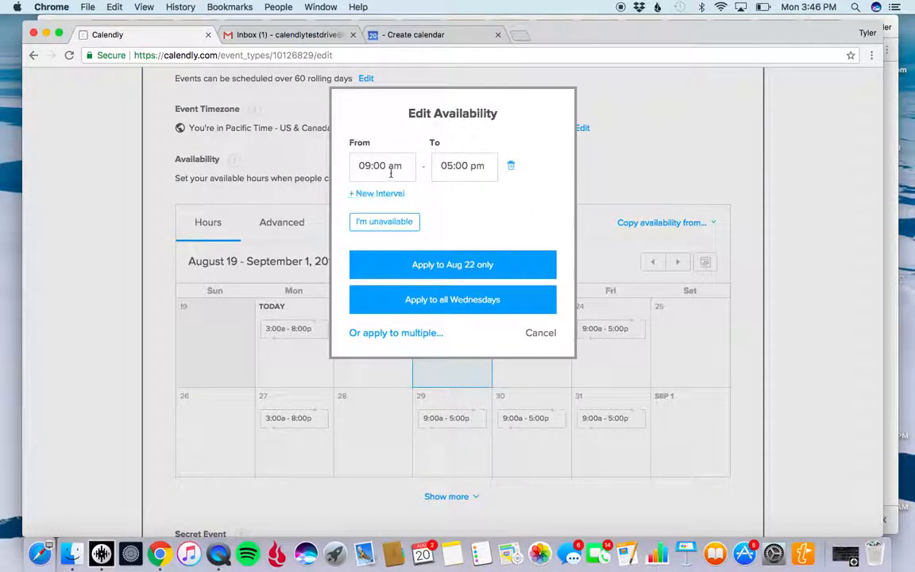
left_click(372, 165)
type("12")
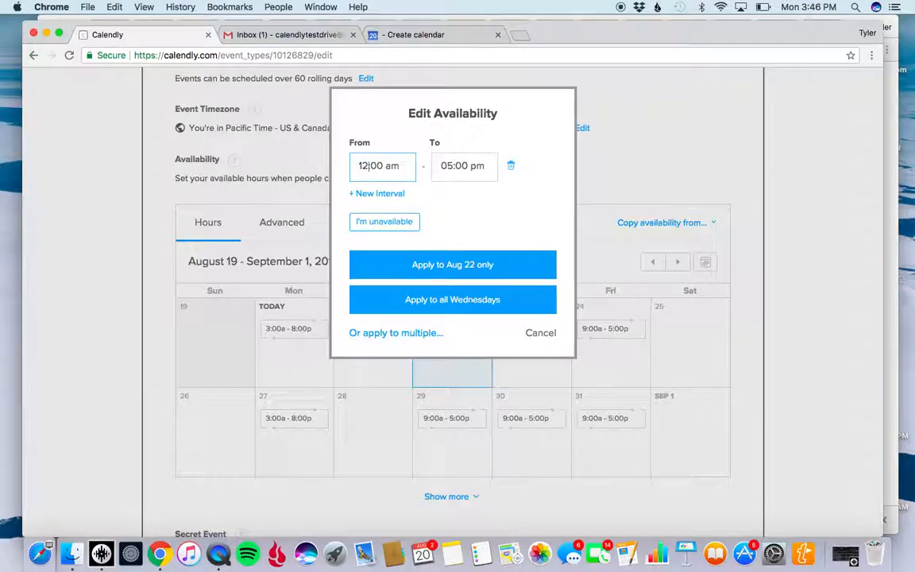
left_click(388, 165)
type("pm")
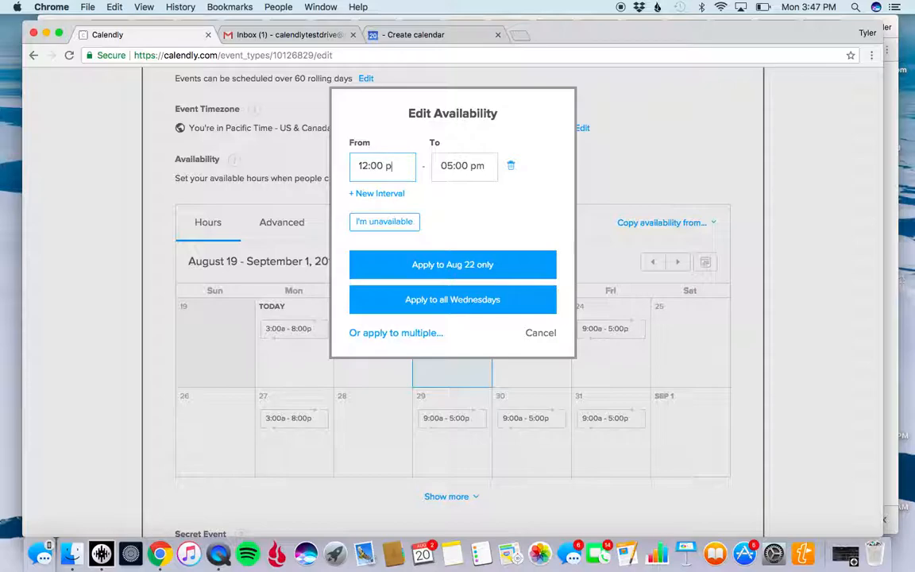
left_click(449, 166)
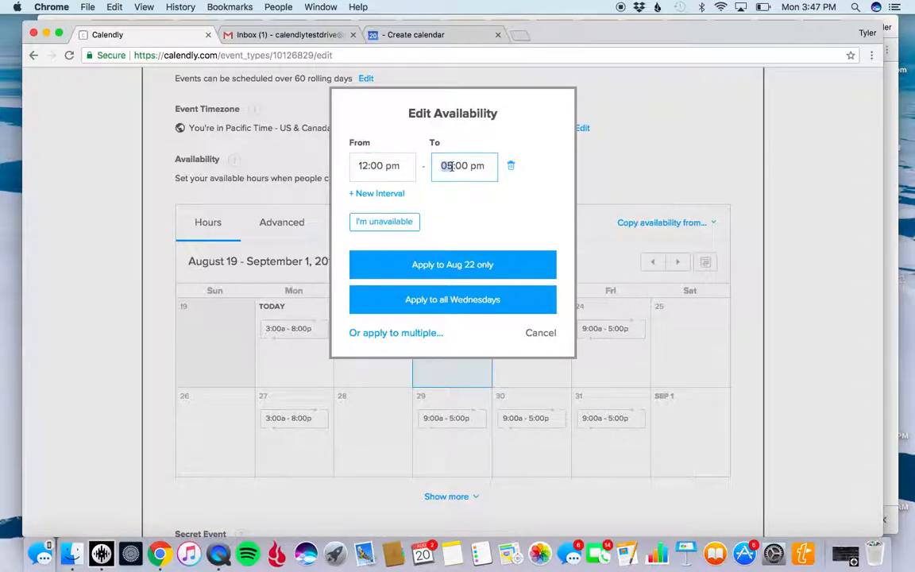
type("7")
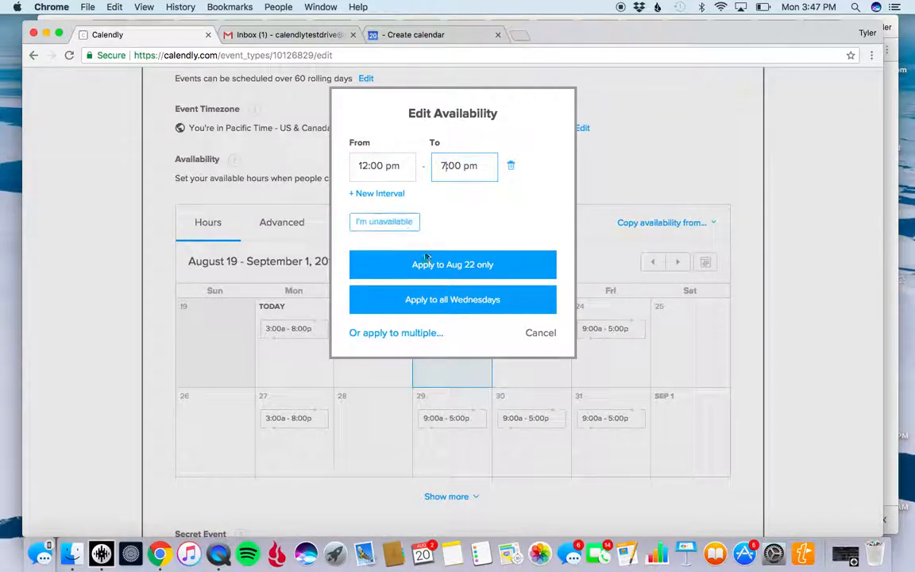
left_click(450, 298)
left_click(530, 359)
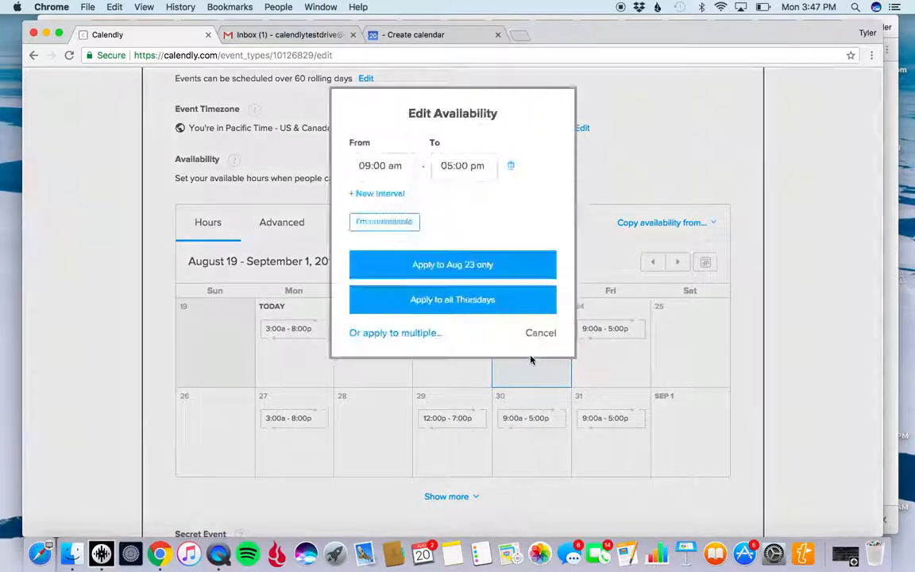
left_click(388, 224)
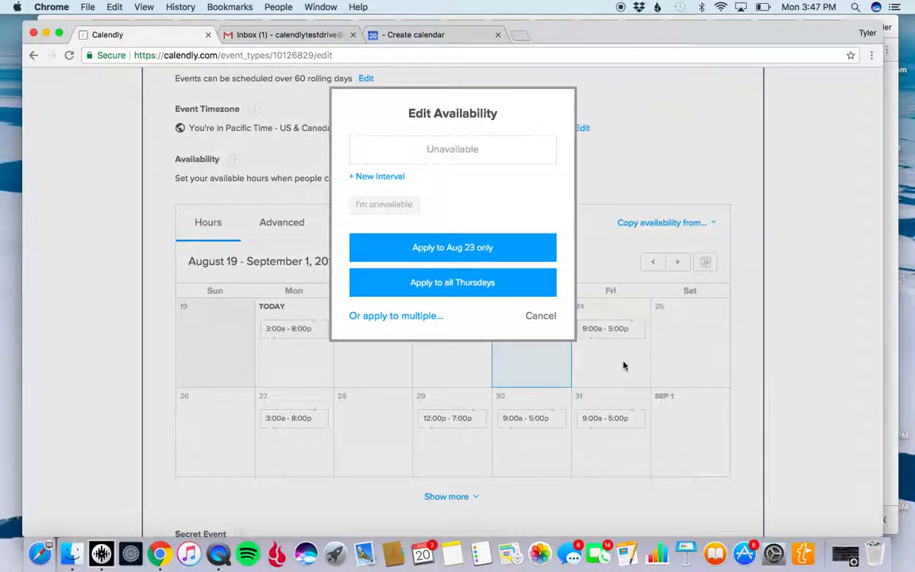
left_click(623, 365)
Apply the 09:00 am to 05:00 pm hours to all Thursdays and all Fridays.
left_click(537, 328)
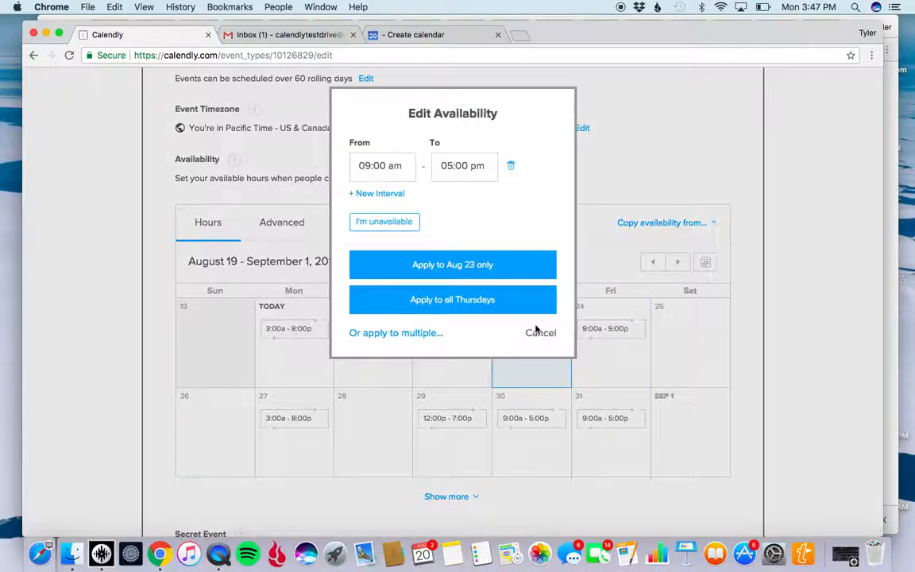
left_click(496, 300)
left_click(621, 334)
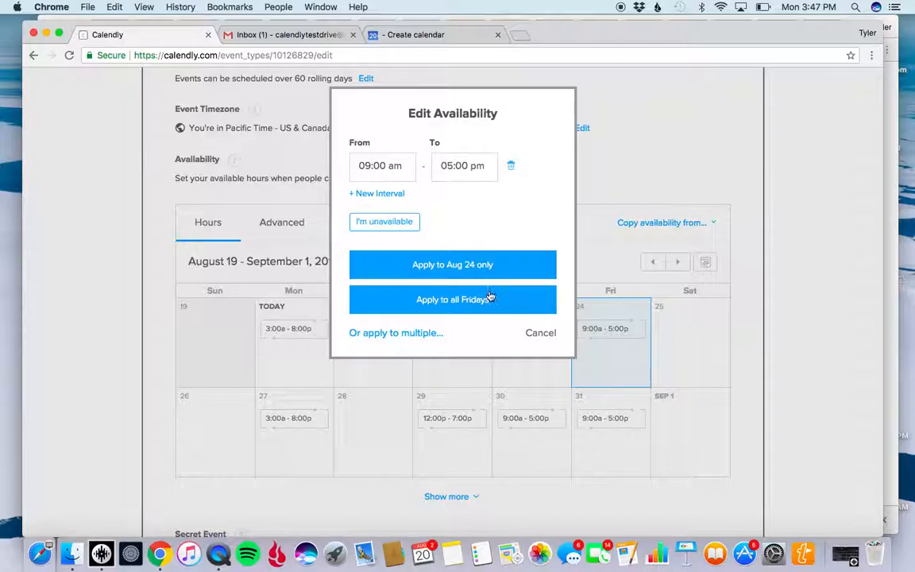
left_click(489, 298)
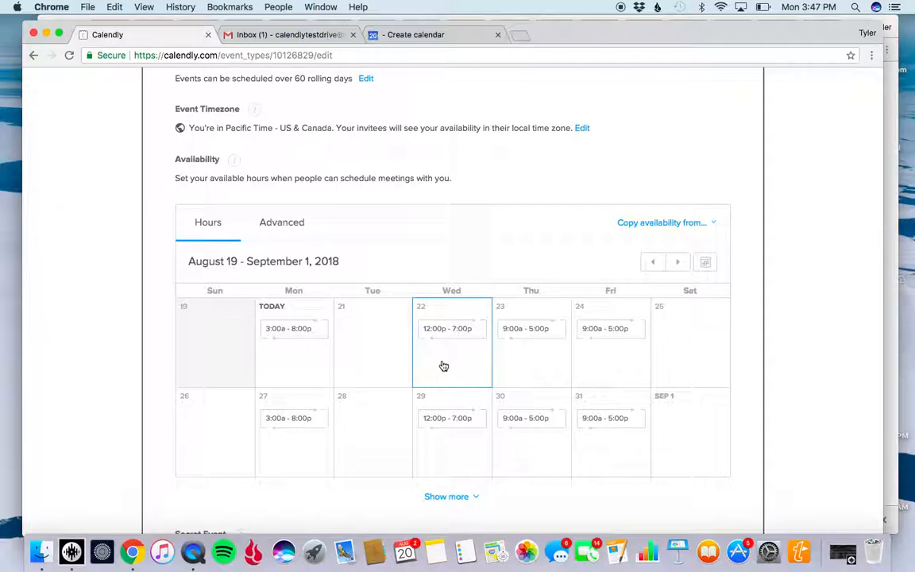
In the advanced availability settings, show availability in increments of 15 min.
scroll(468, 362, "down", 4)
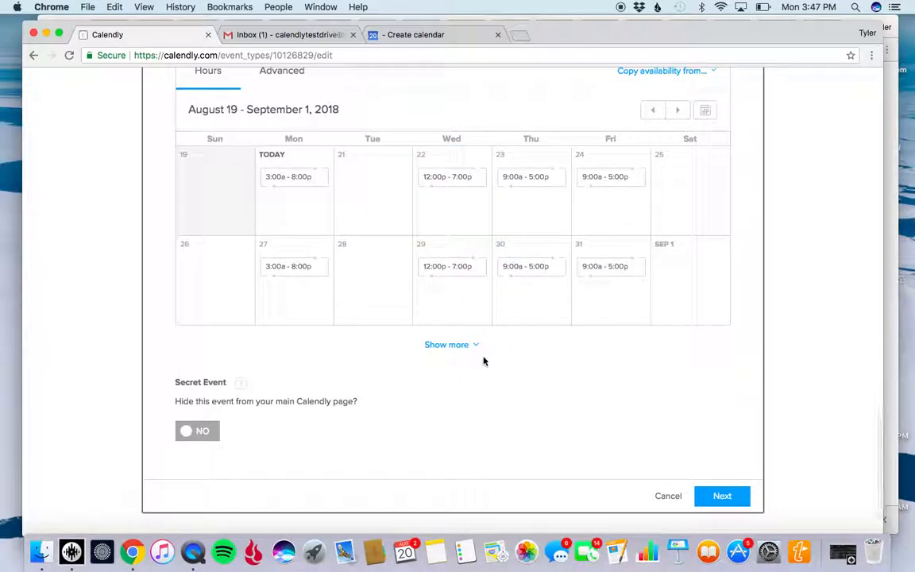
scroll(463, 290, "up", 5)
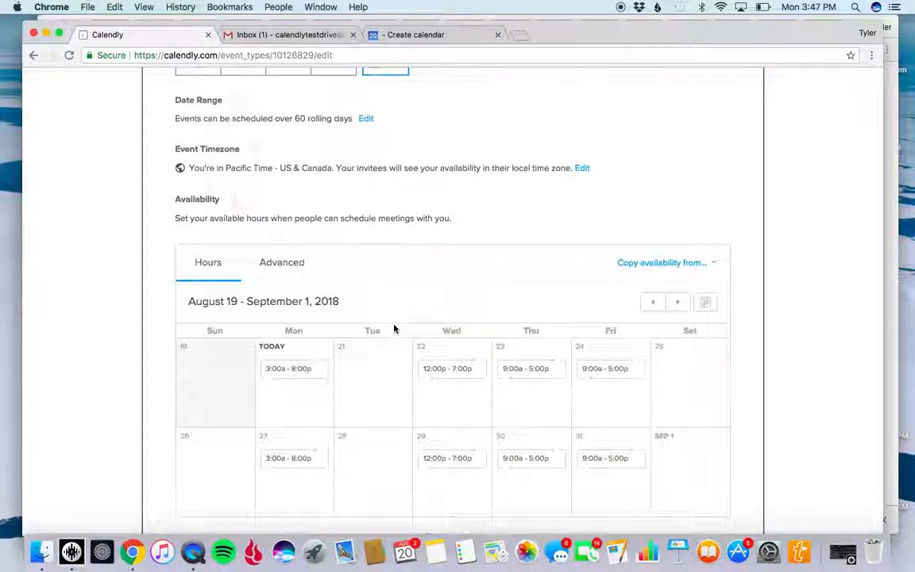
scroll(394, 328, "down", 4)
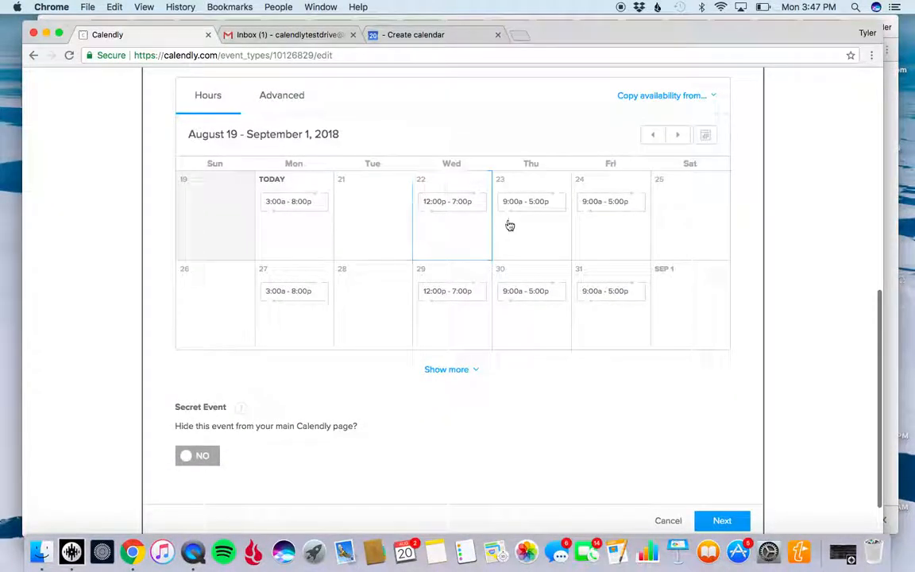
left_click(282, 96)
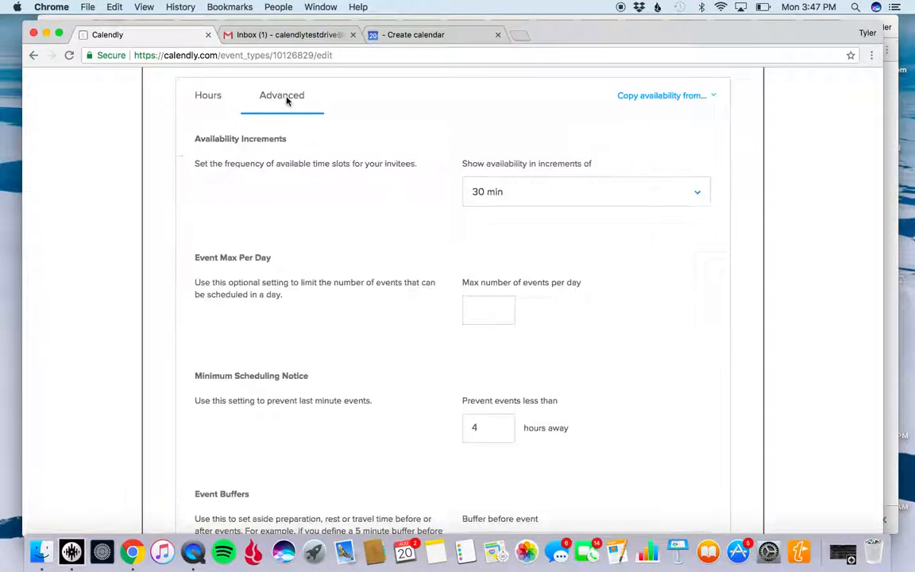
left_click(698, 195)
left_click(502, 290)
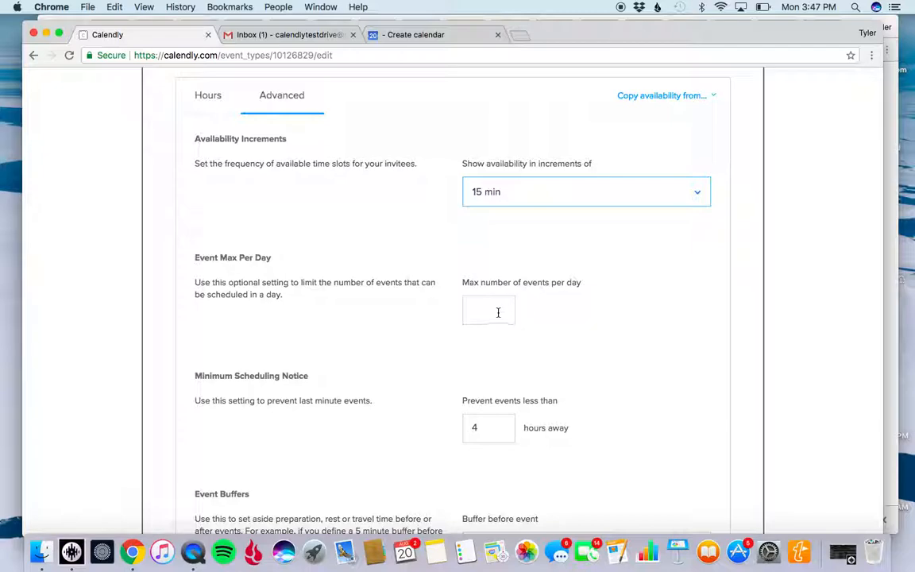
Set the minimum scheduling notice to prevent events less than 36 hours away.
left_click(497, 311)
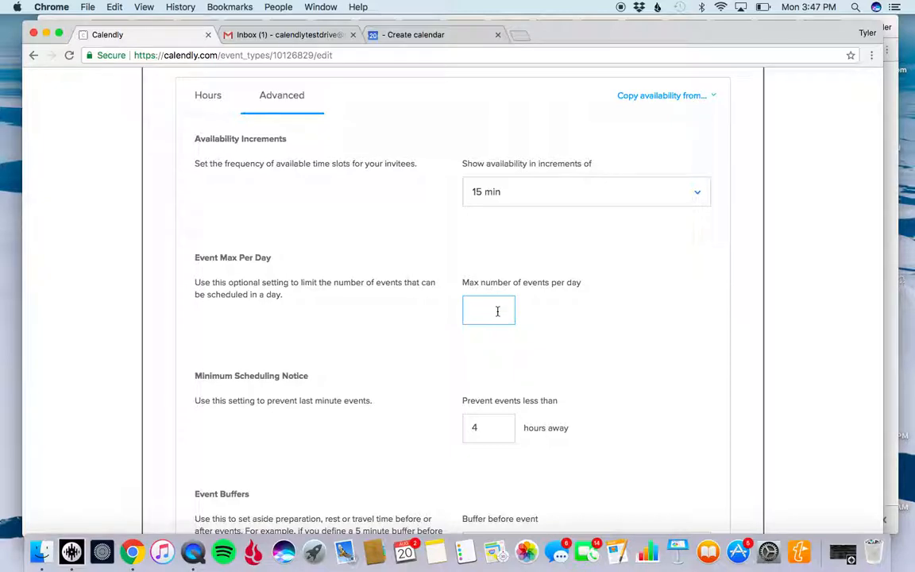
scroll(548, 385, "down", 2)
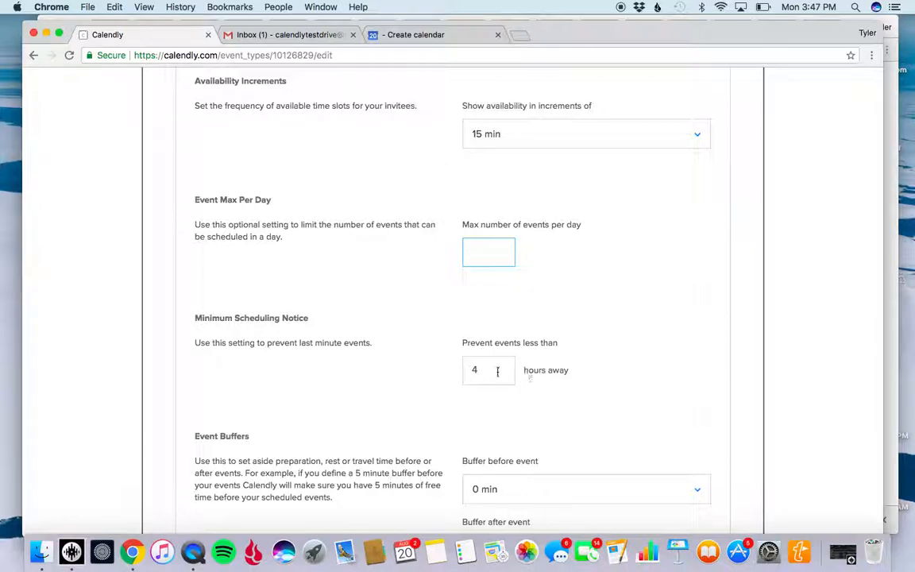
left_click(469, 371)
type("24")
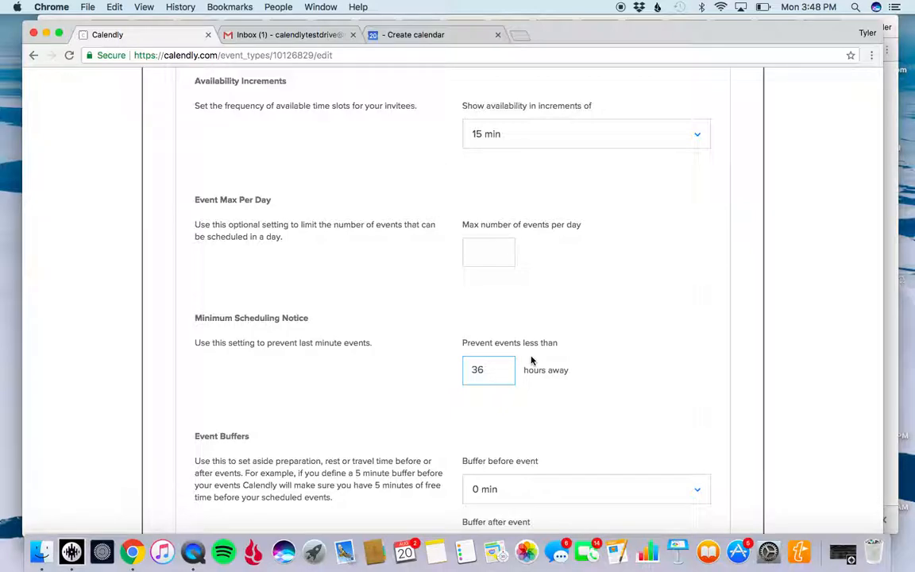
Set the buffer before the event to 30 min.
scroll(531, 360, "down", 2)
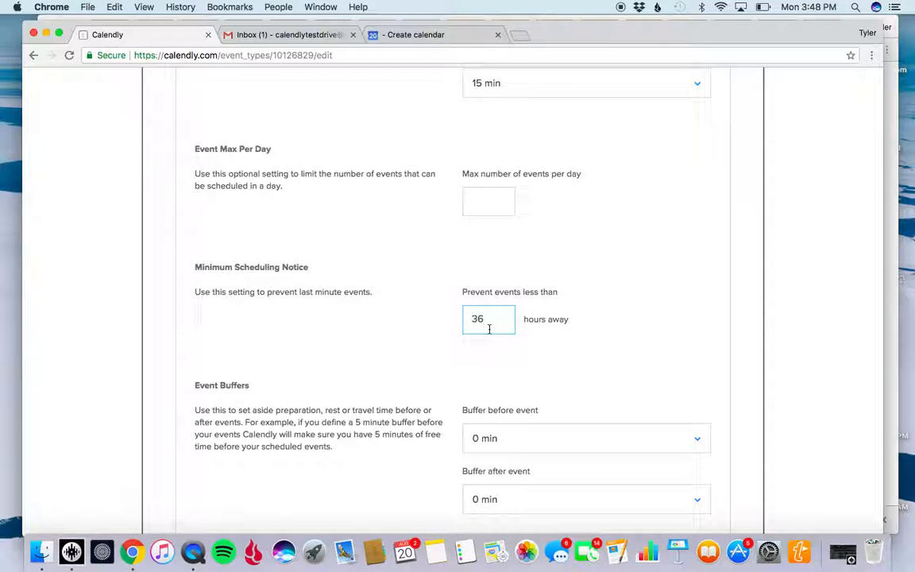
scroll(522, 442, "down", 3)
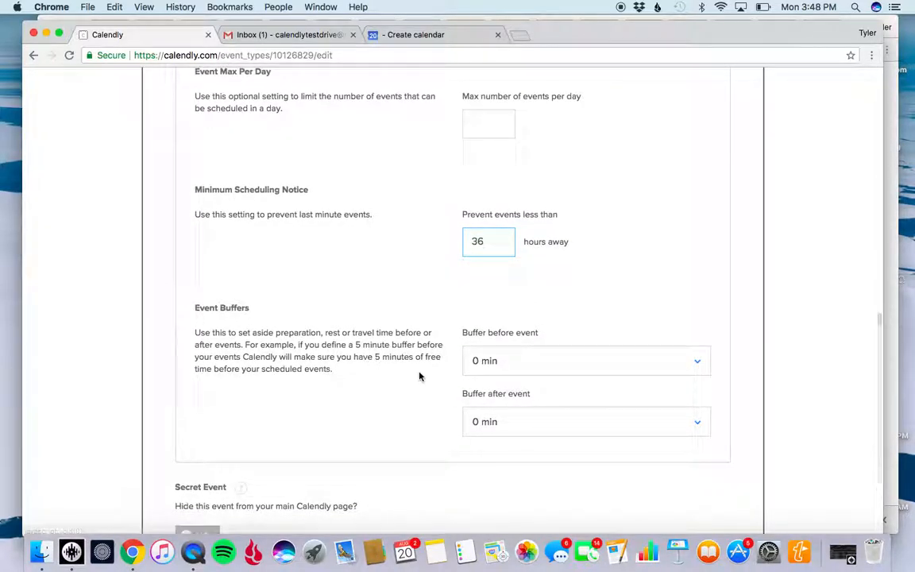
left_click(699, 365)
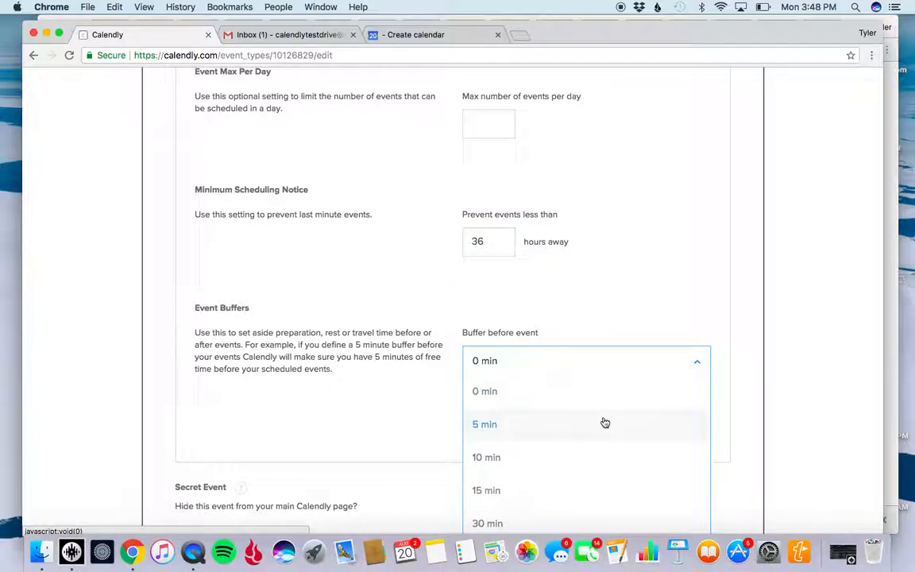
scroll(602, 422, "down", 3)
scroll(605, 422, "up", 5)
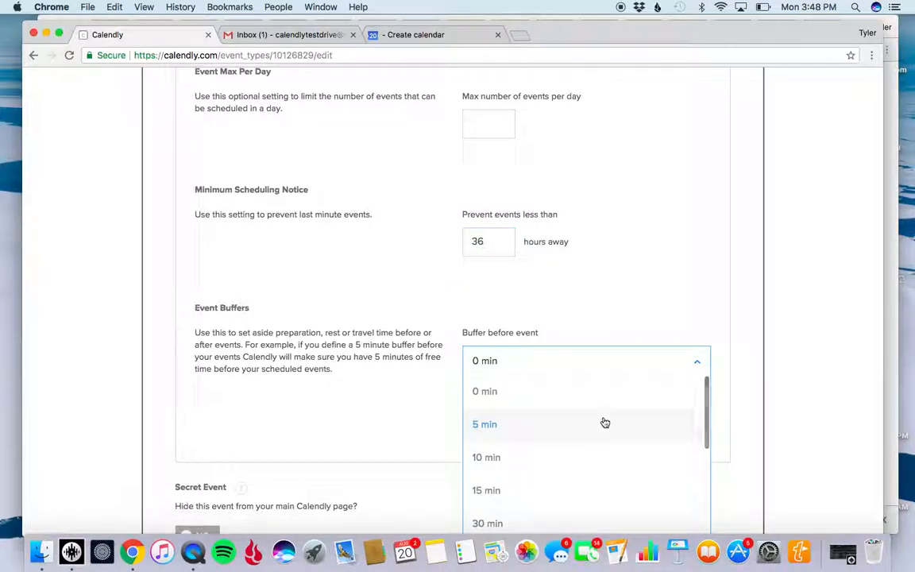
scroll(604, 422, "down", 2)
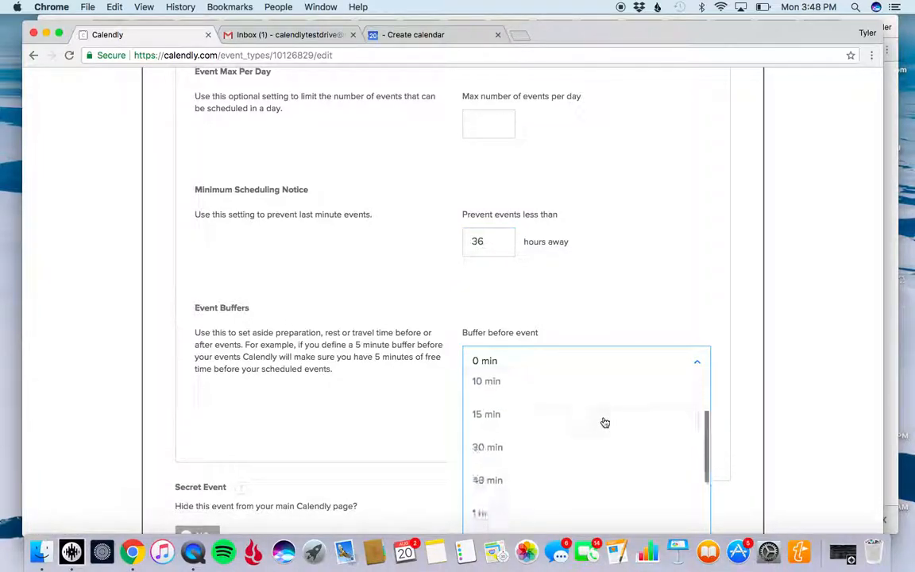
left_click(498, 446)
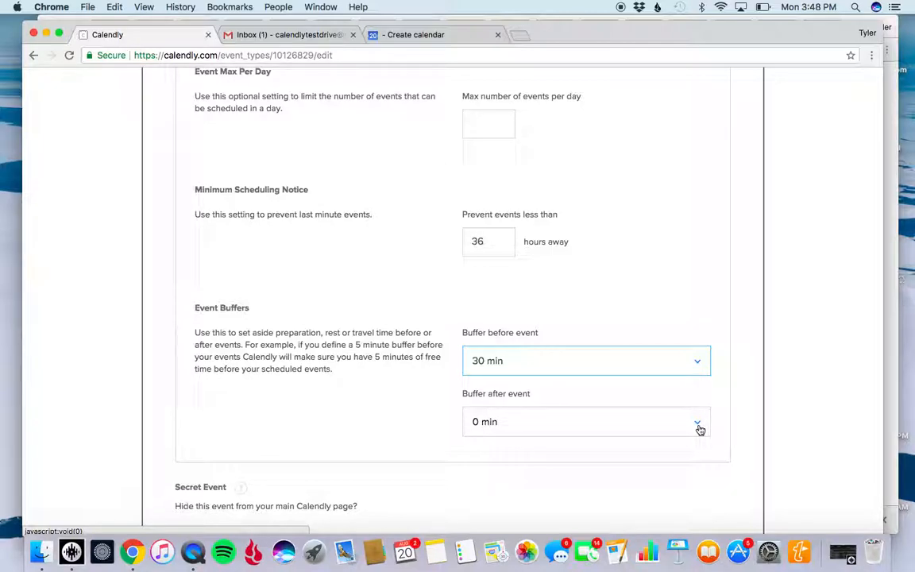
Set the buffer after the event to 30 min and save the availability settings, continuing to the additional options.
left_click(698, 428)
scroll(619, 472, "down", 5)
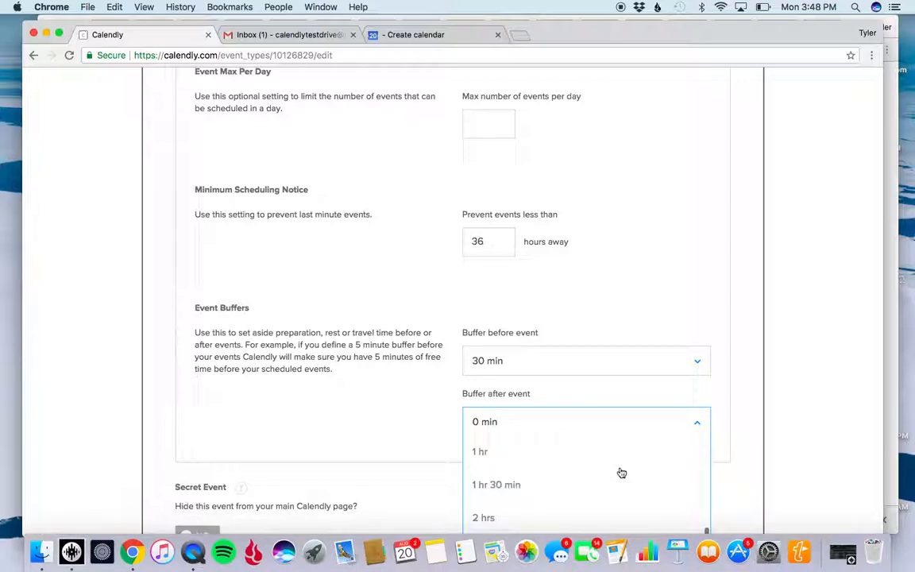
scroll(604, 472, "up", 5)
scroll(600, 473, "down", 5)
scroll(600, 472, "up", 2)
left_click(487, 457)
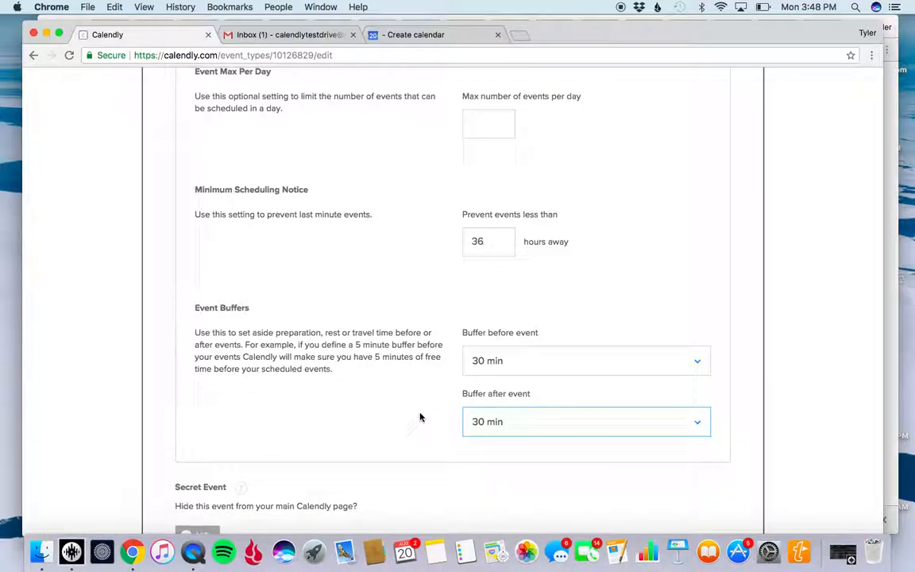
scroll(688, 314, "down", 3)
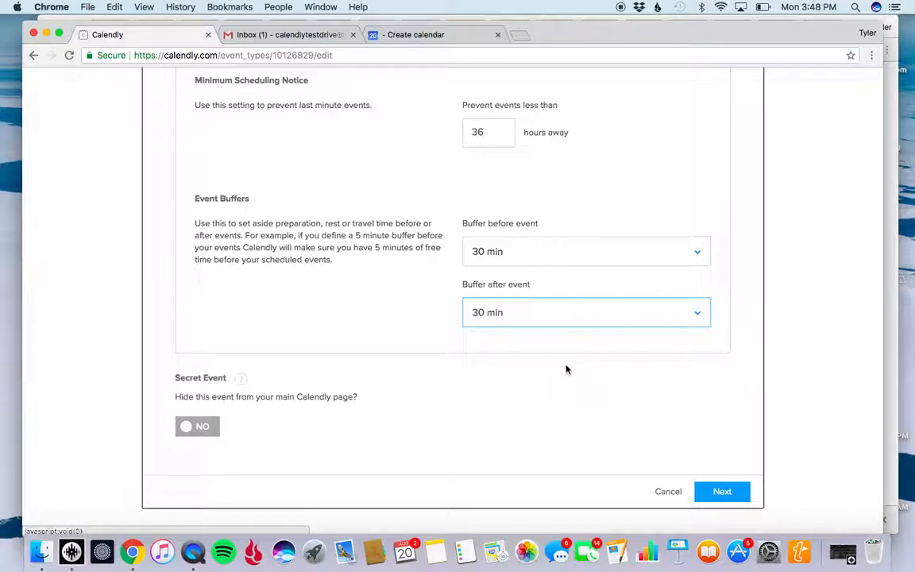
scroll(479, 433, "down", 1)
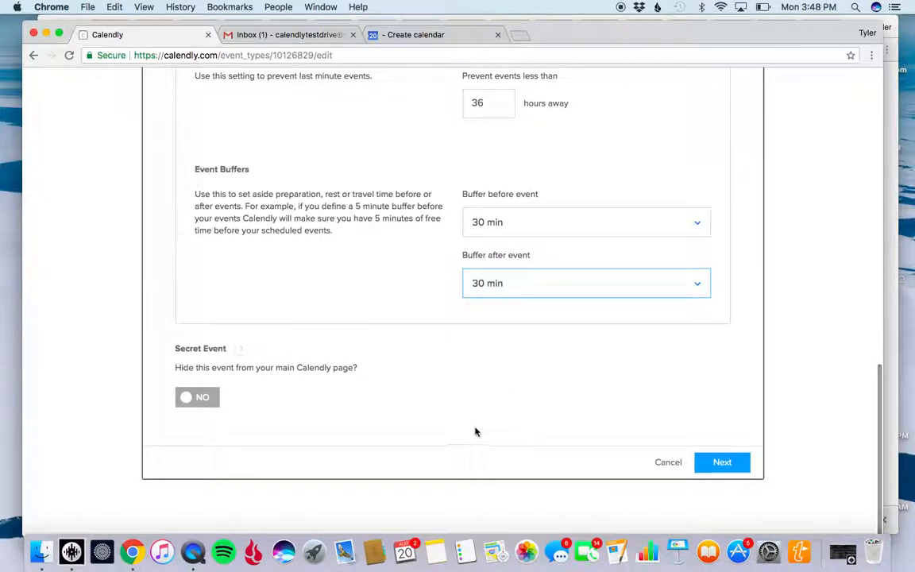
left_click(728, 467)
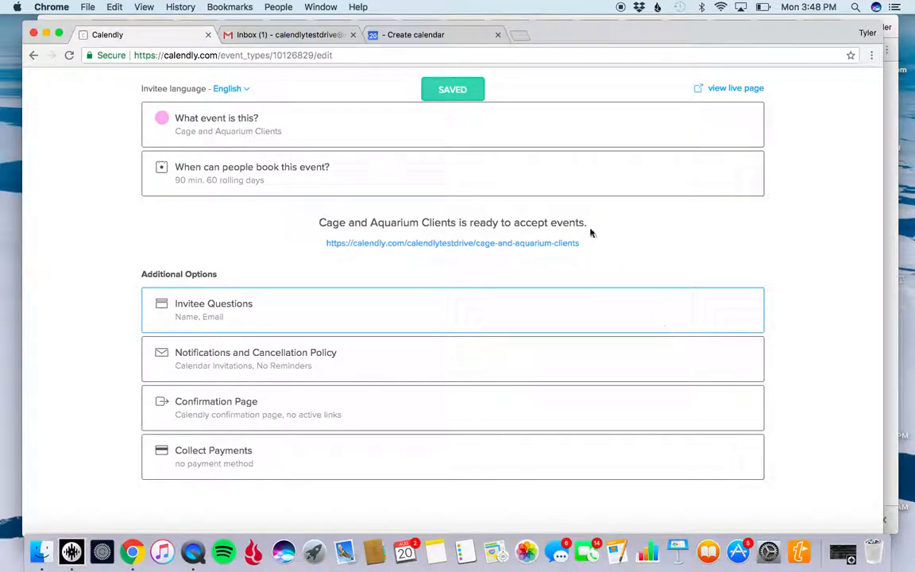
In the Invitee Questions, add a new question reading "Would you like to meet in person or by phone?".
scroll(591, 232, "up", 3)
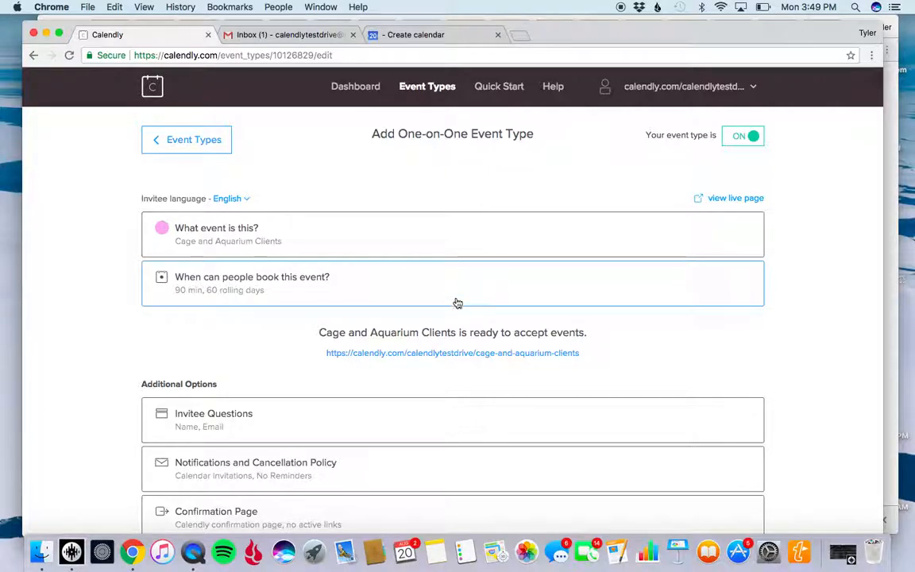
scroll(341, 355, "down", 2)
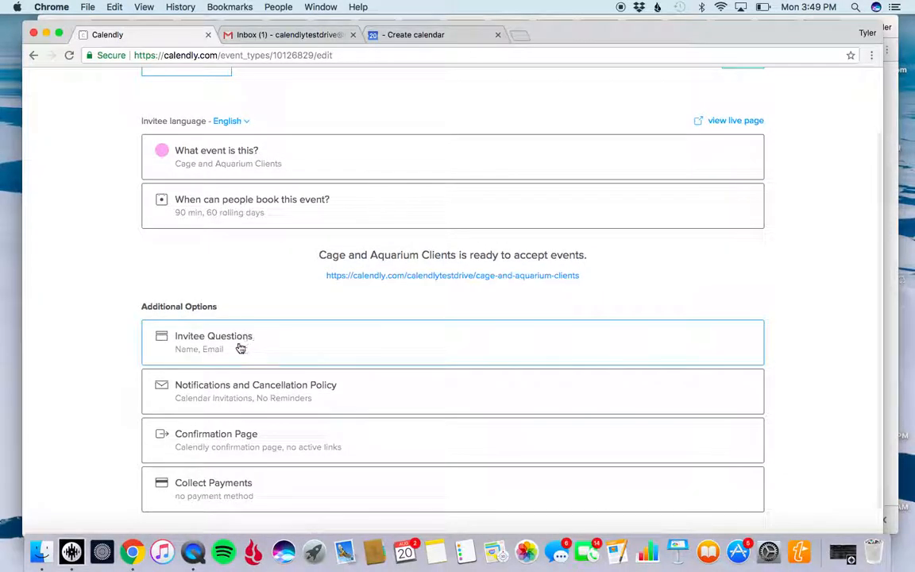
left_click(239, 348)
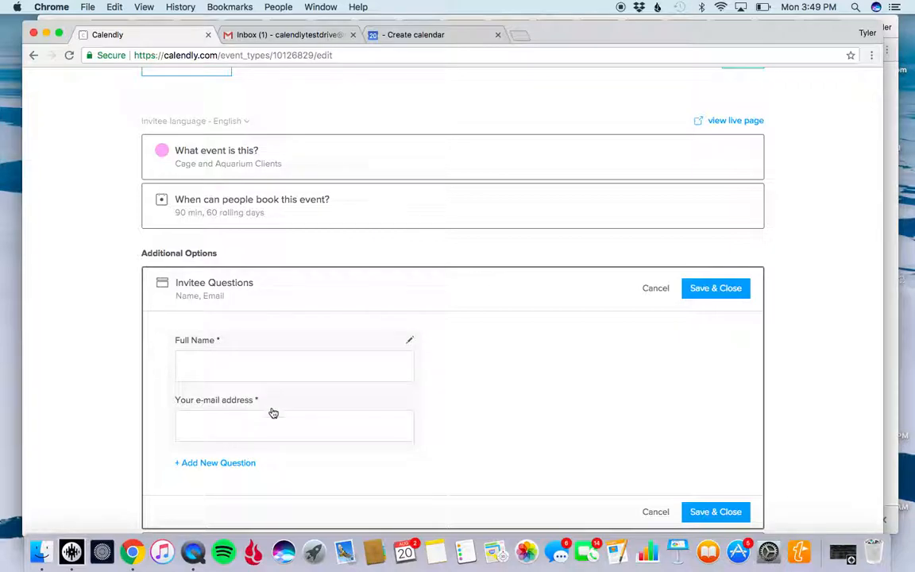
scroll(443, 411, "down", 1)
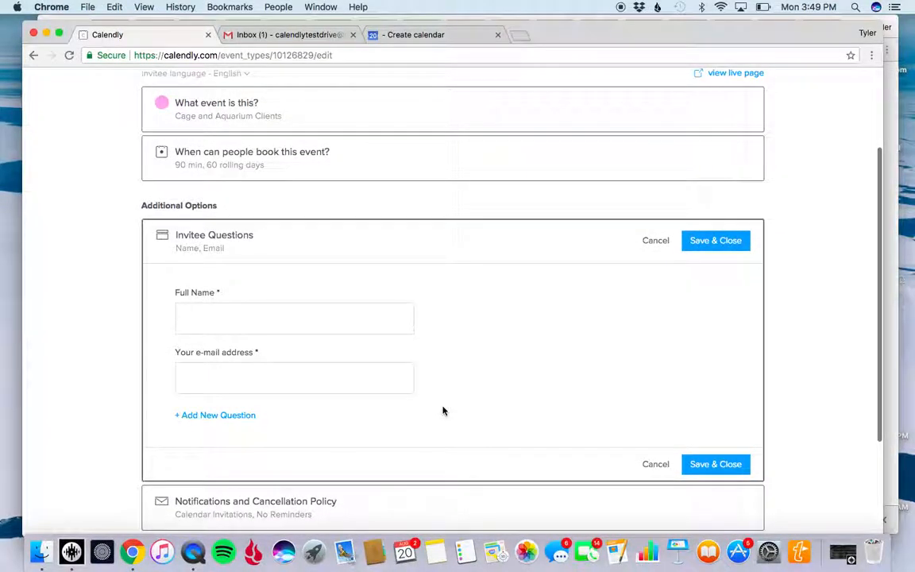
left_click(236, 419)
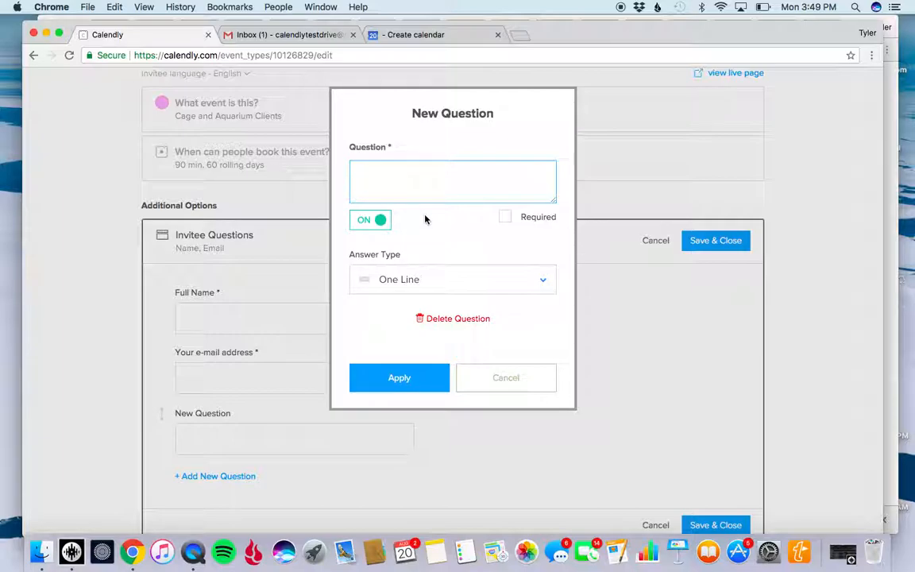
type("Would you like to me")
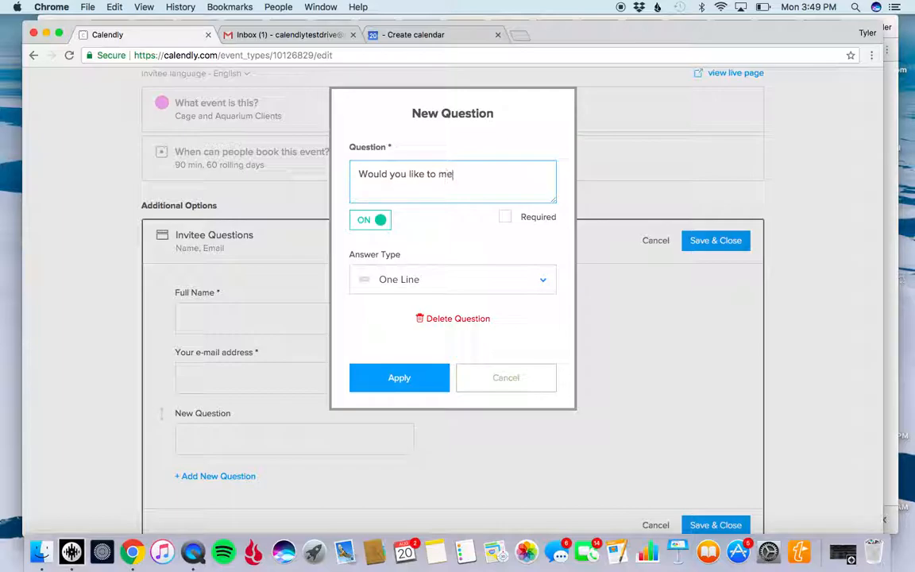
type("et in person or by phone?")
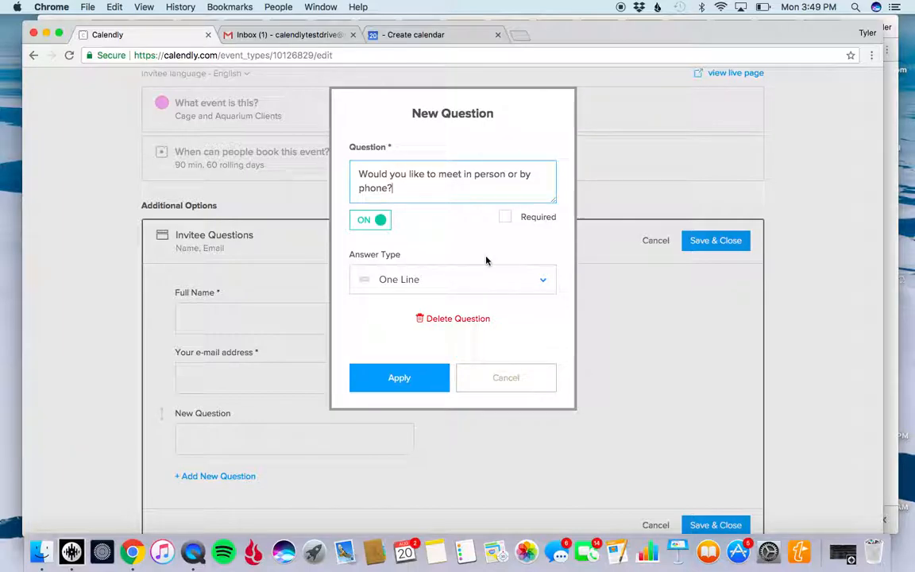
Make the meeting-method question required, keep its answer type as One Line, and apply it.
left_click(506, 218)
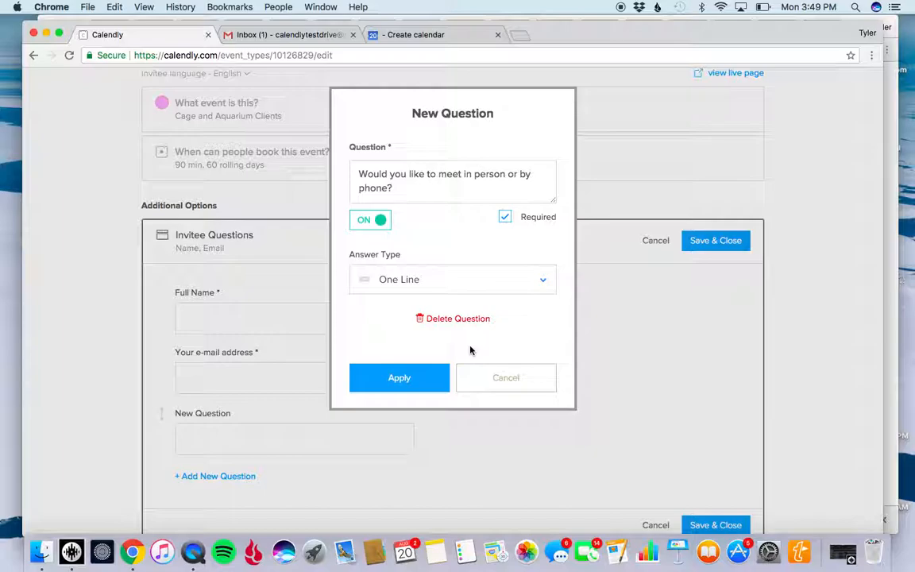
left_click(542, 280)
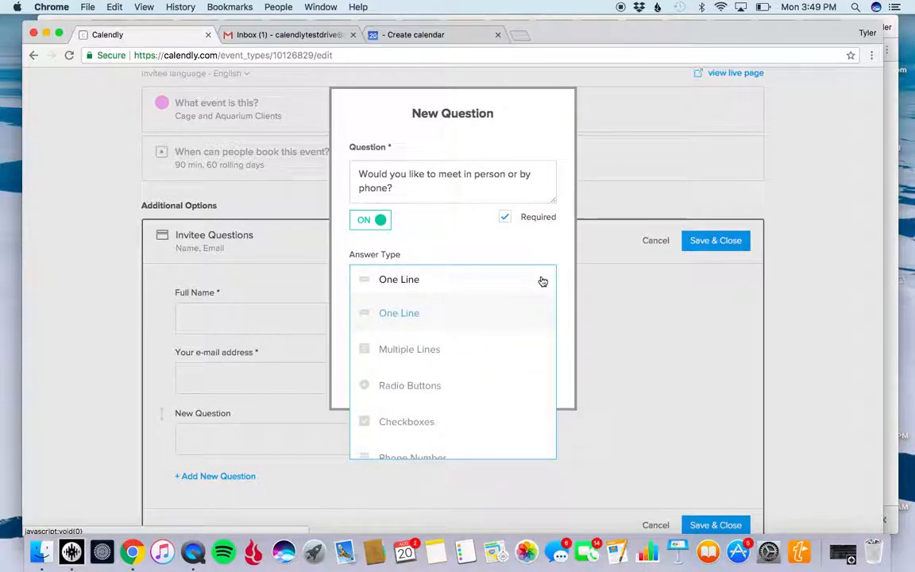
scroll(468, 350, "down", 1)
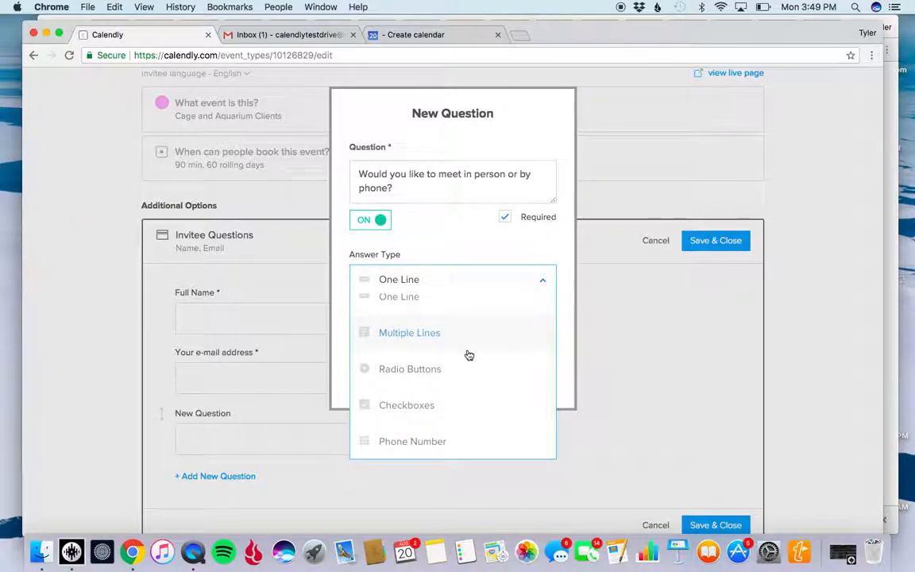
scroll(469, 355, "up", 1)
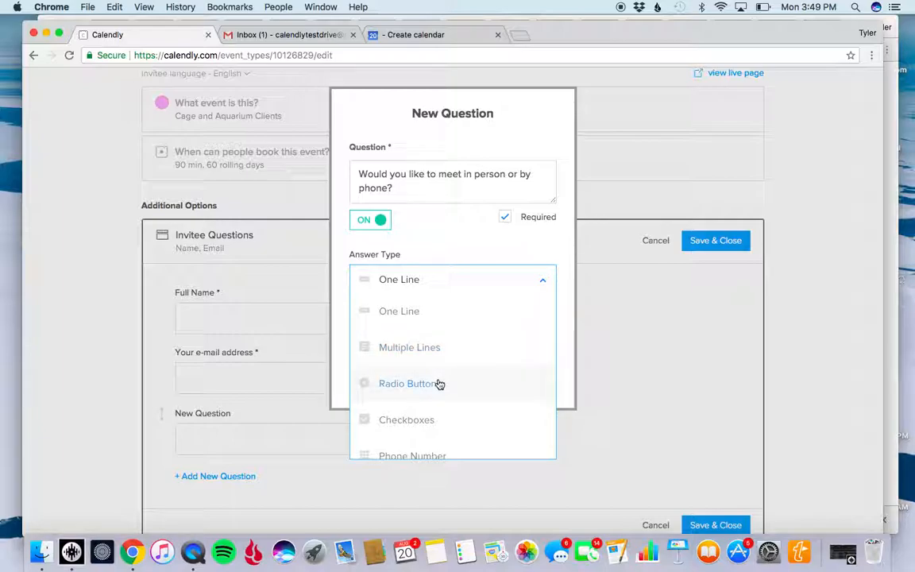
left_click(455, 309)
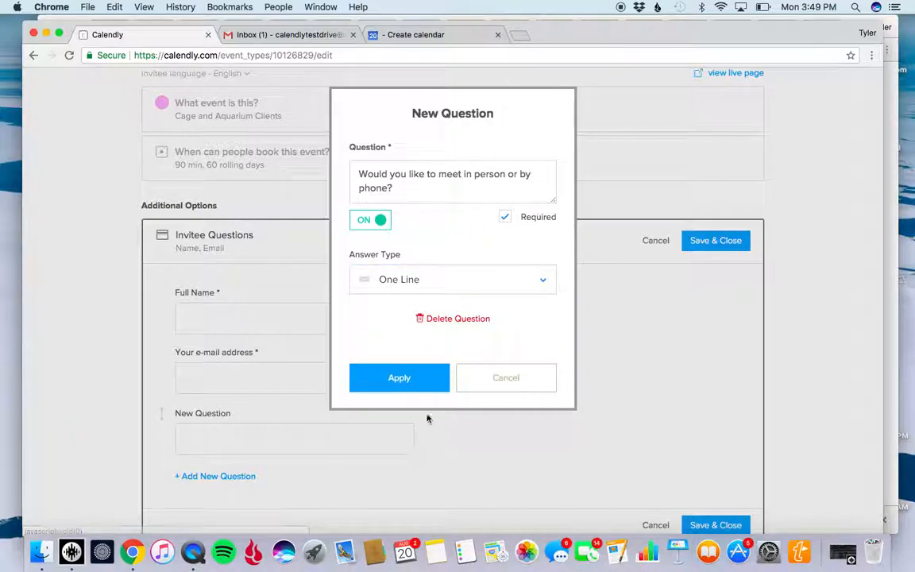
left_click(414, 386)
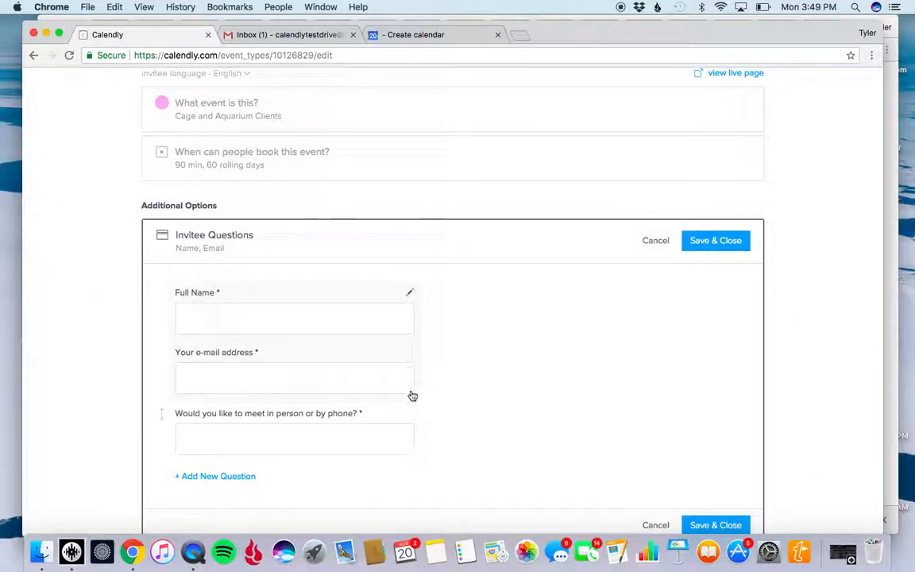
Add another invitee question reading "Please put best number to reach you or where you would like to meet?".
scroll(411, 426, "down", 2)
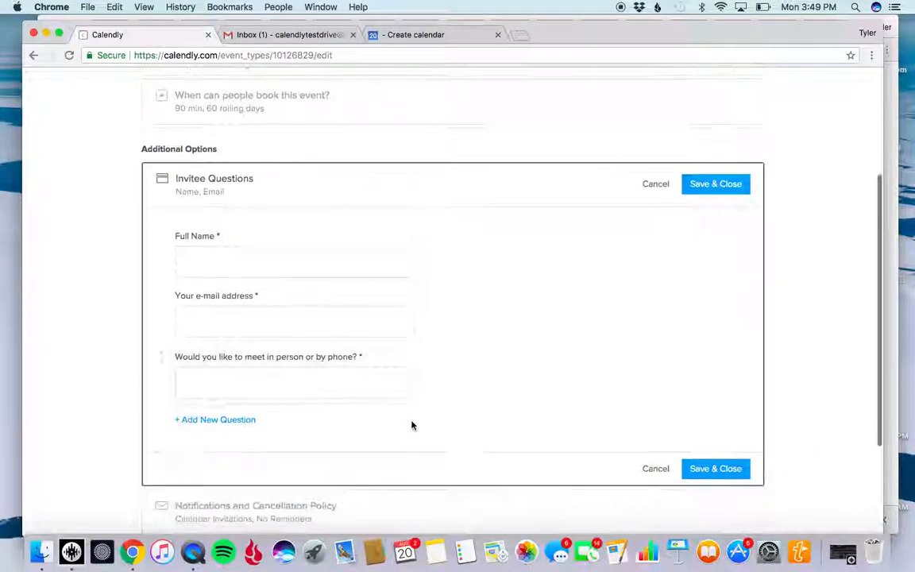
left_click(234, 421)
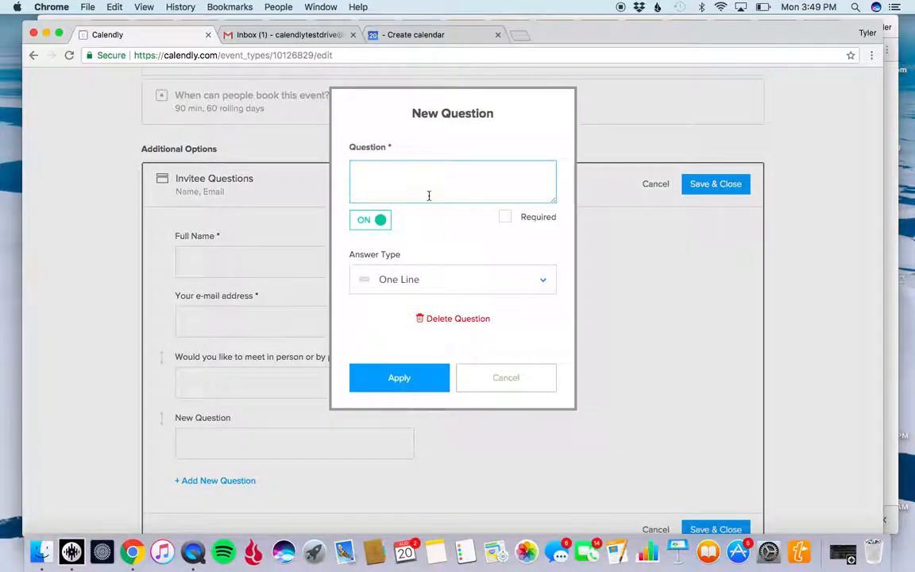
type("Please put bes")
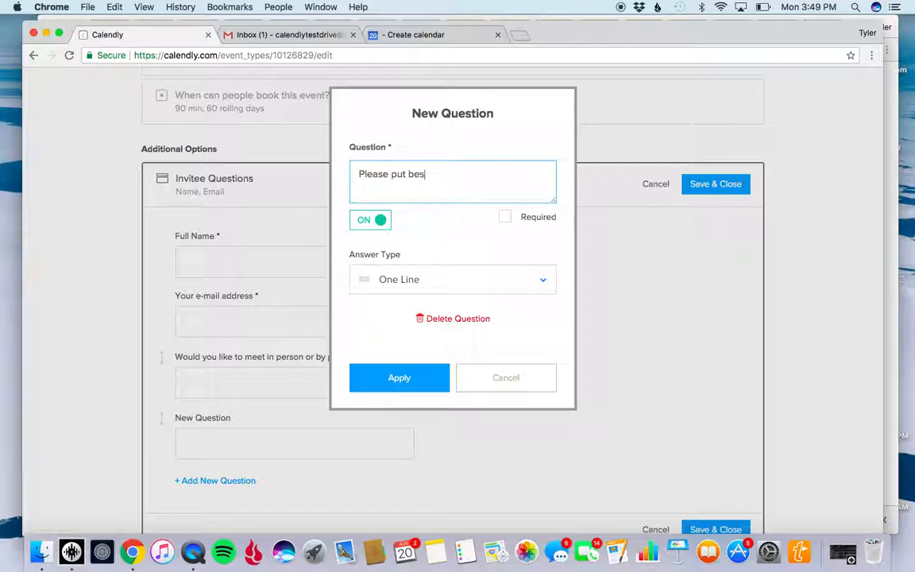
type("t number to reach you or where you would like to meet?")
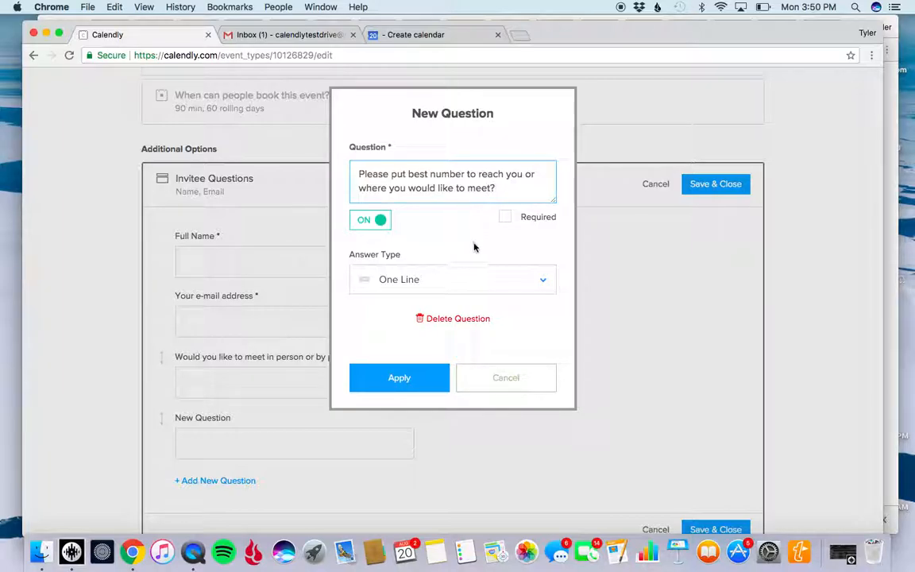
Make the contact number or location question required with a Multiple Lines answer, apply it, and save the invitee questions.
left_click(541, 284)
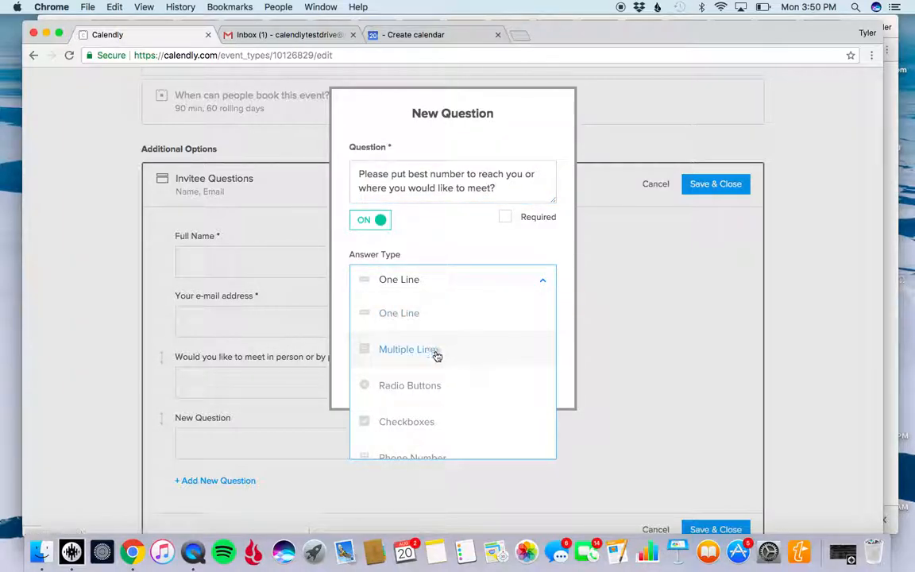
left_click(432, 350)
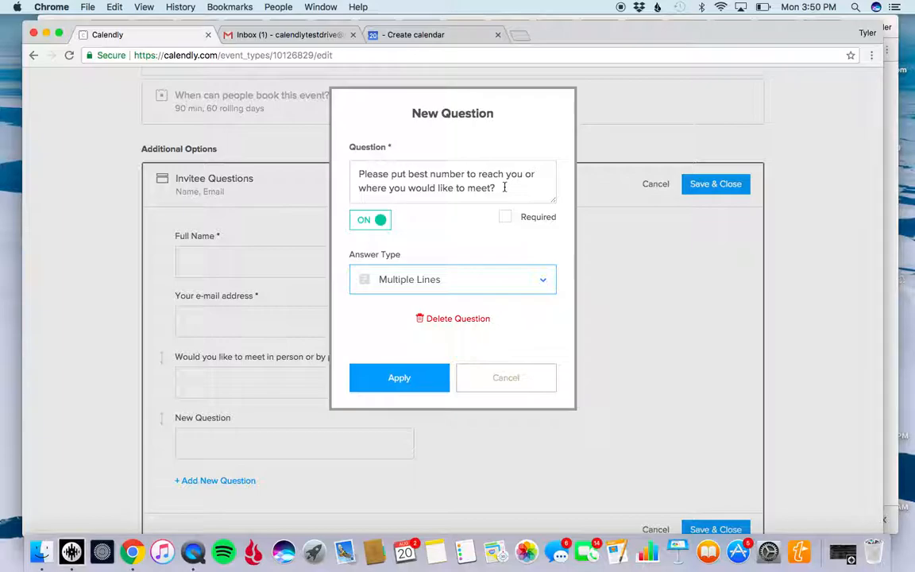
left_click(506, 218)
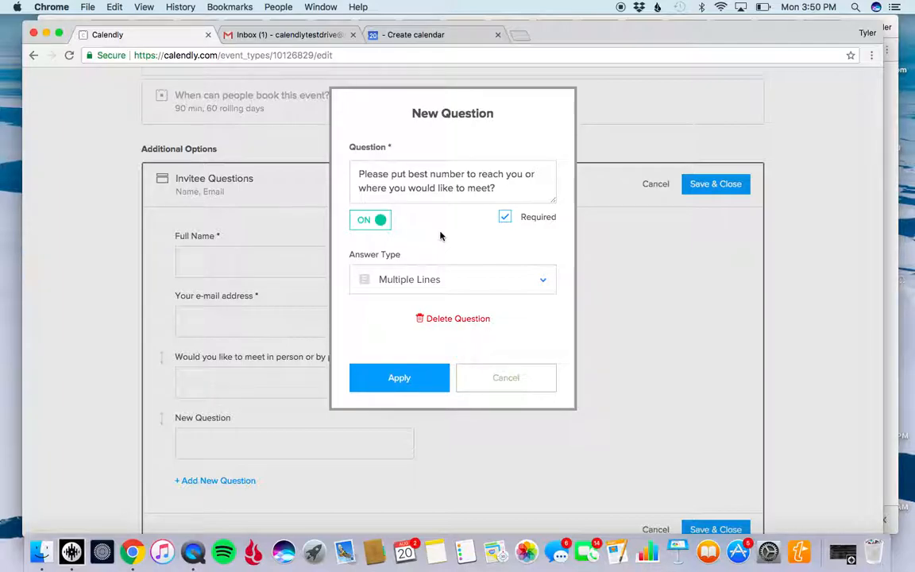
left_click(399, 378)
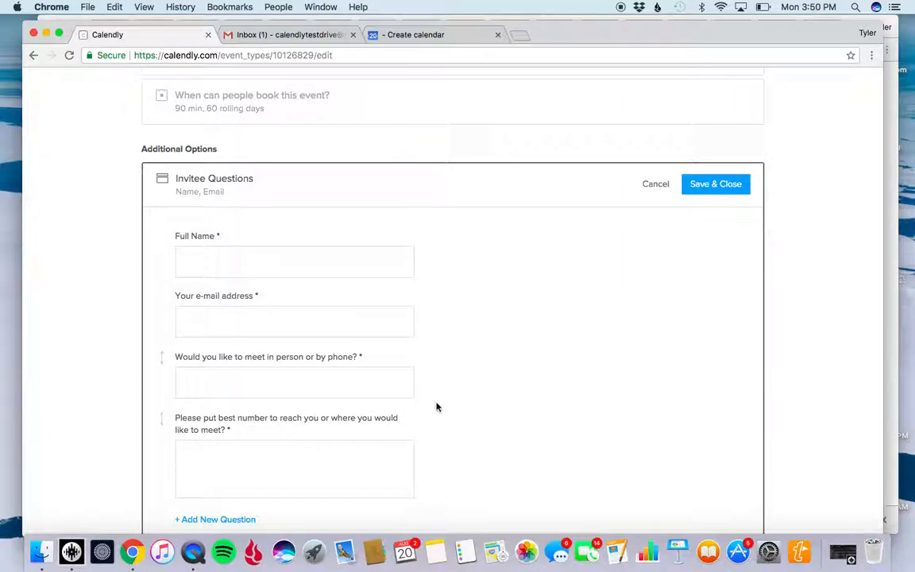
scroll(517, 420, "down", 3)
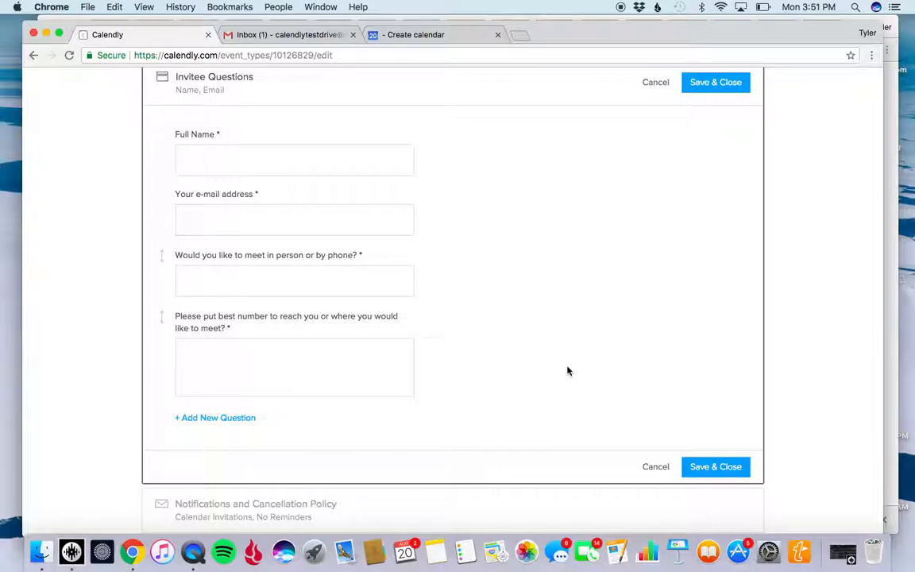
left_click(718, 471)
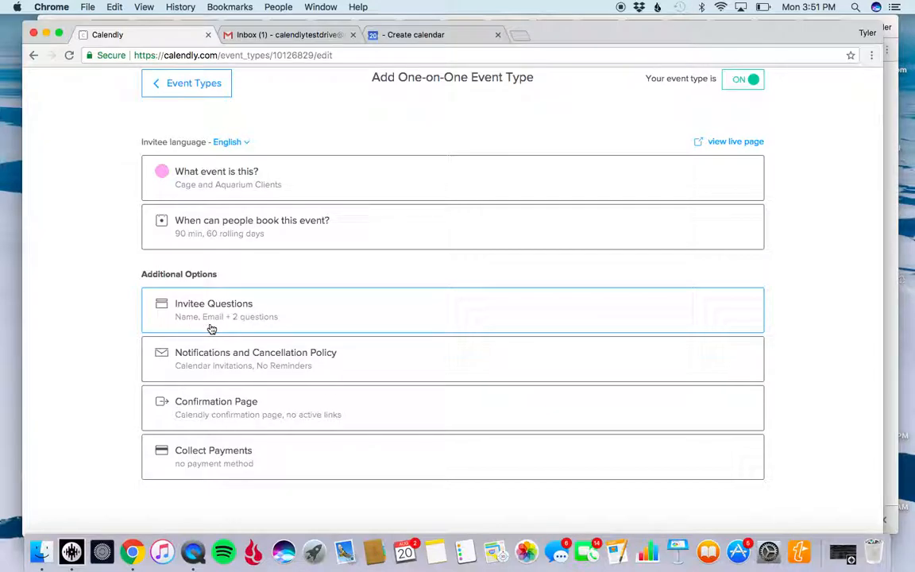
In Notifications and Cancellation Policy, turn on Email Reminders and save the section.
left_click(394, 363)
scroll(444, 395, "down", 5)
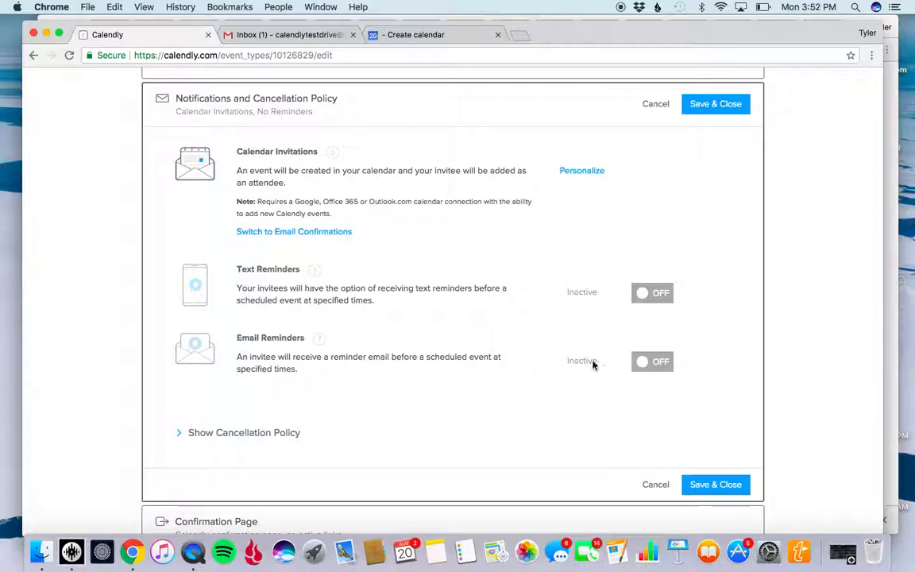
left_click(649, 369)
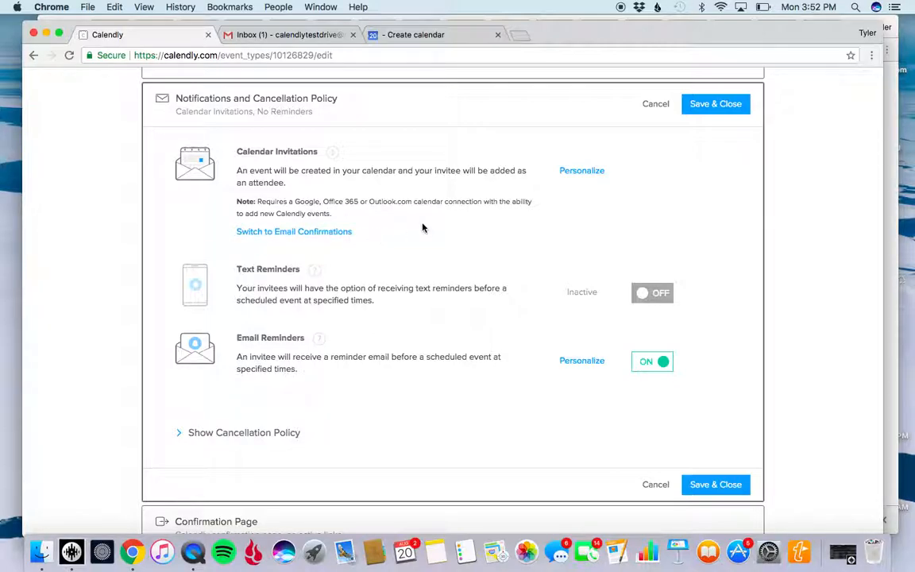
scroll(423, 229, "down", 3)
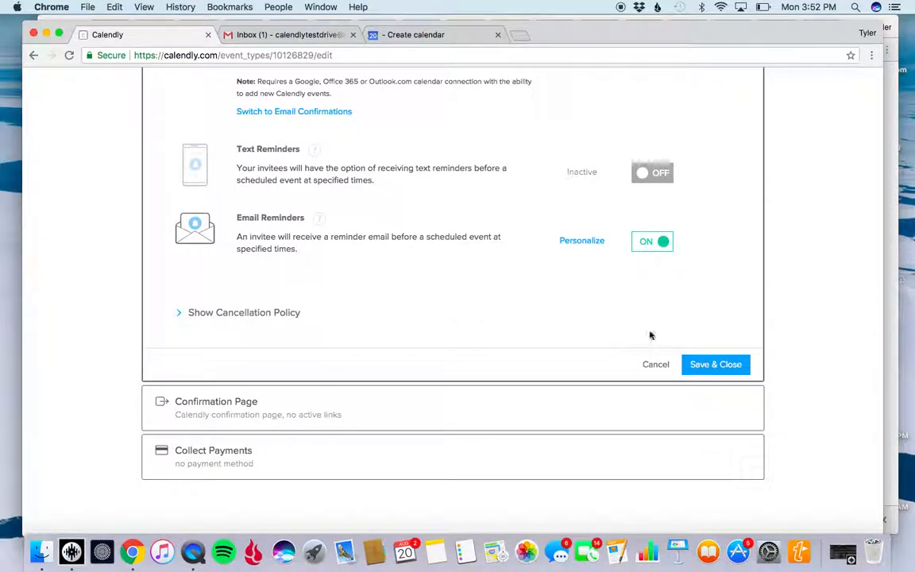
scroll(372, 190, "up", 2)
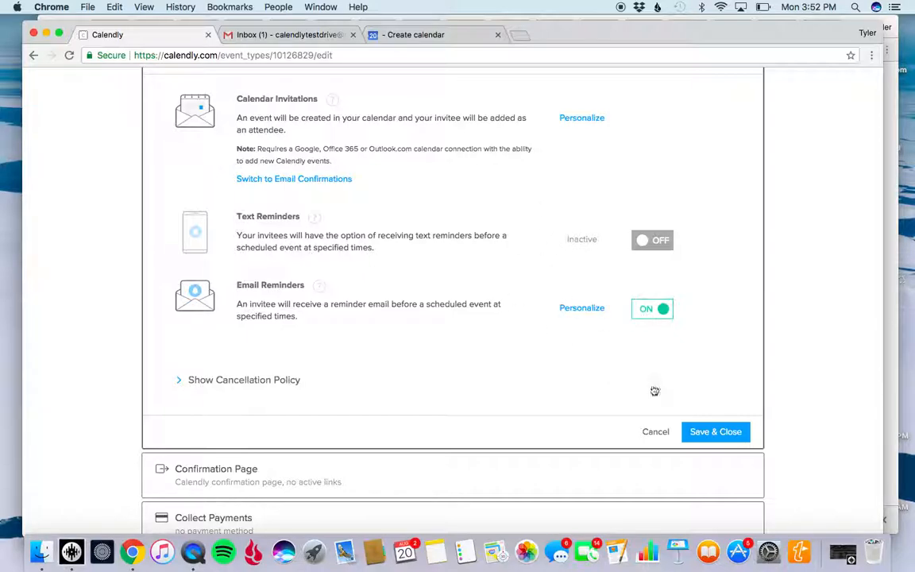
left_click(720, 434)
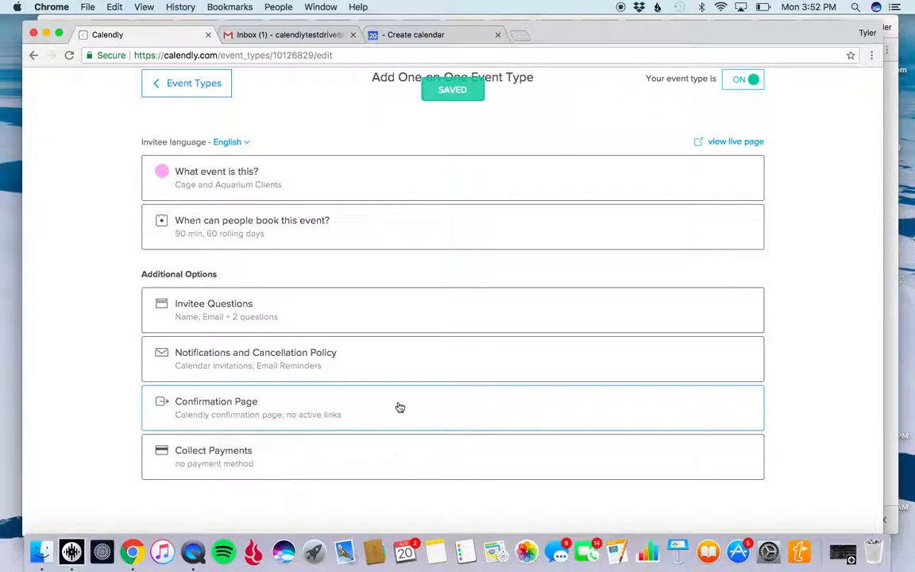
Review the Confirmation Page options of the event type and close the section without saving.
left_click(399, 408)
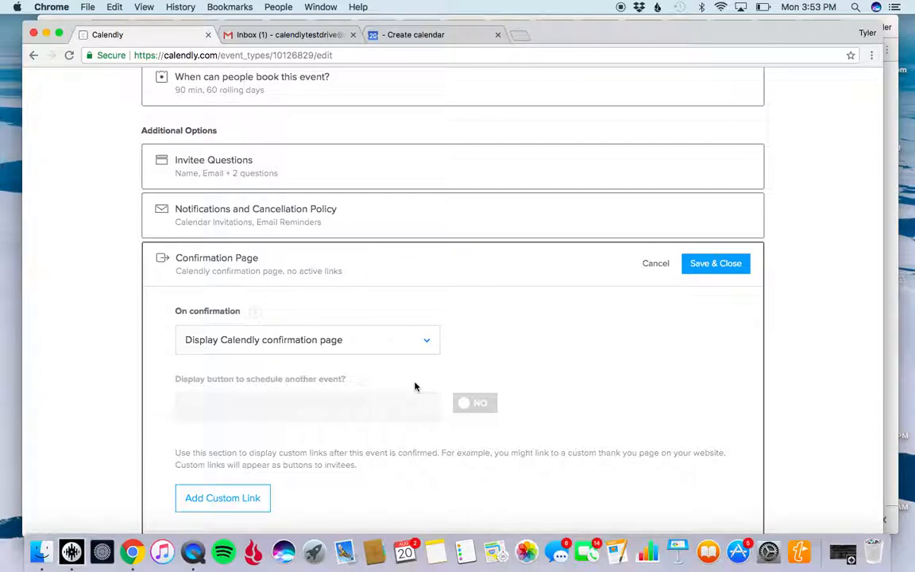
scroll(486, 358, "down", 2)
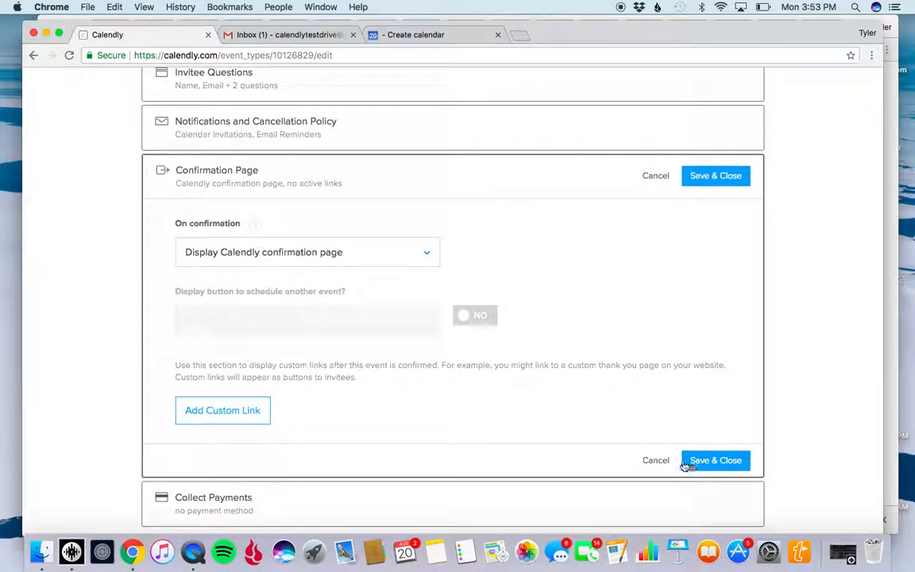
left_click(653, 462)
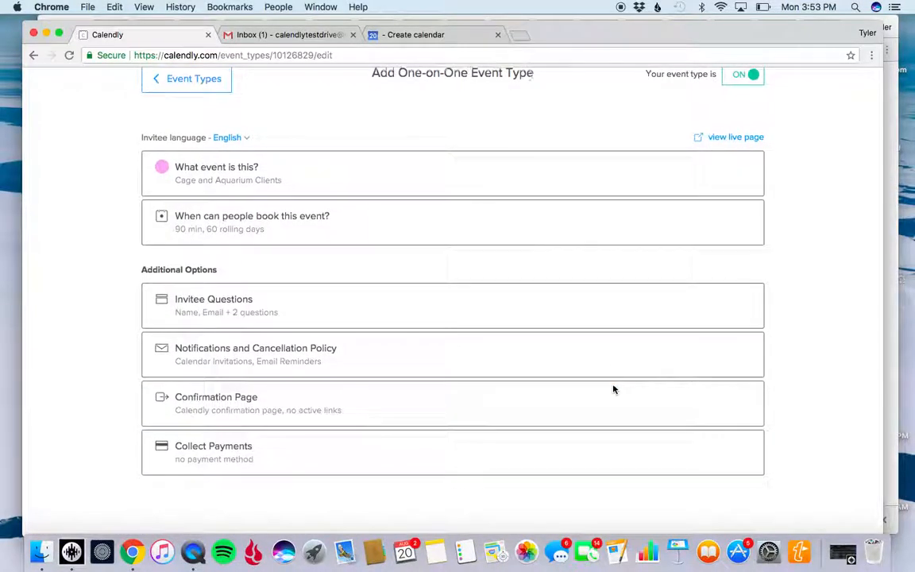
scroll(747, 111, "up", 2)
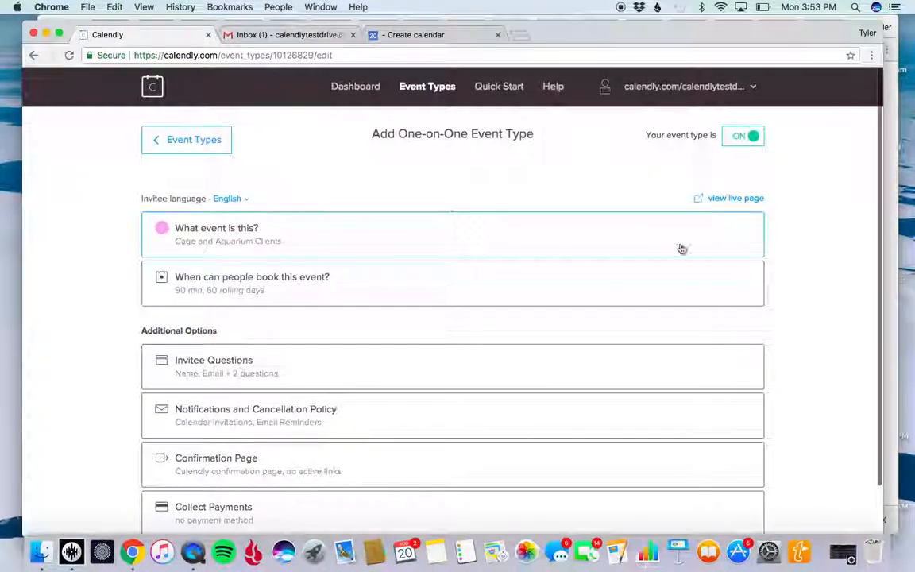
scroll(416, 400, "down", 2)
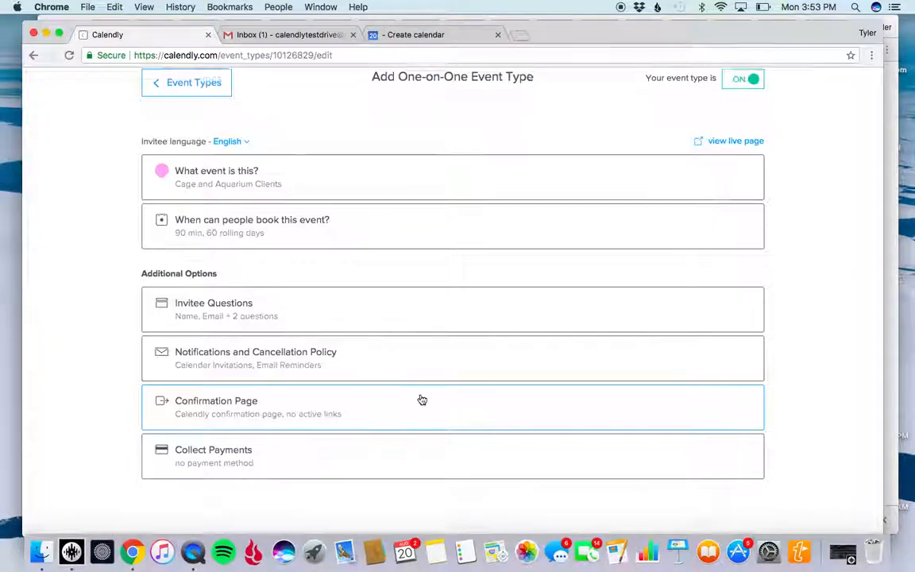
scroll(421, 398, "up", 2)
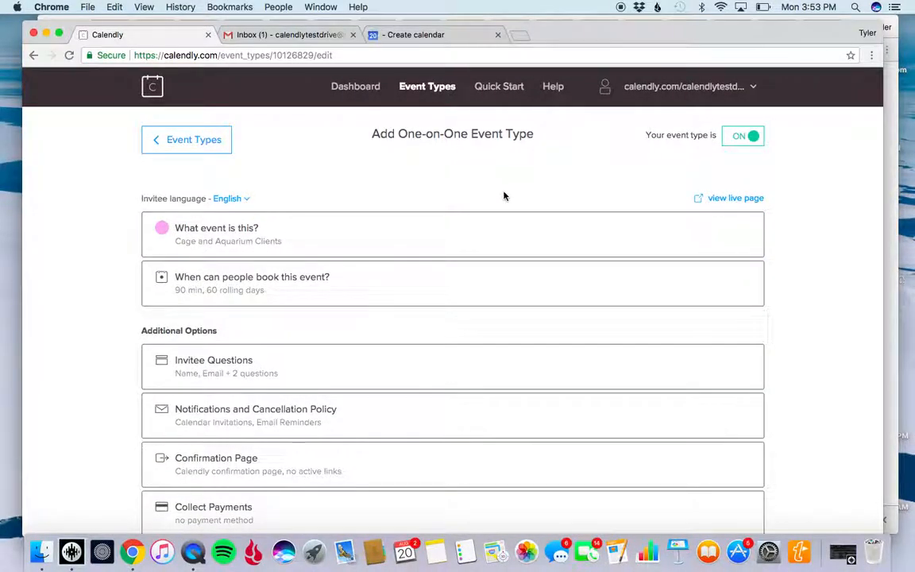
Go to the dashboard and copy the booking URL of the Cage and Aquarium Clients event type.
left_click(361, 90)
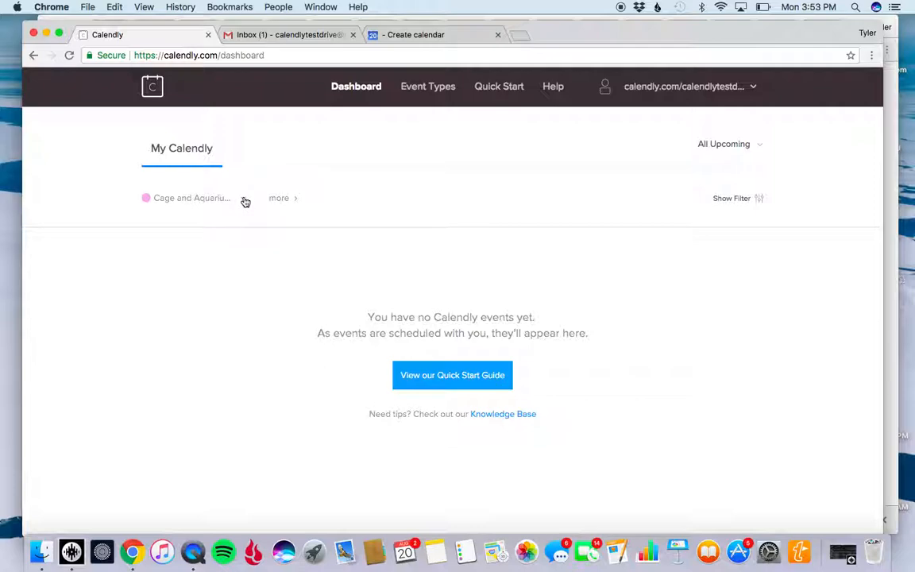
left_click(244, 200)
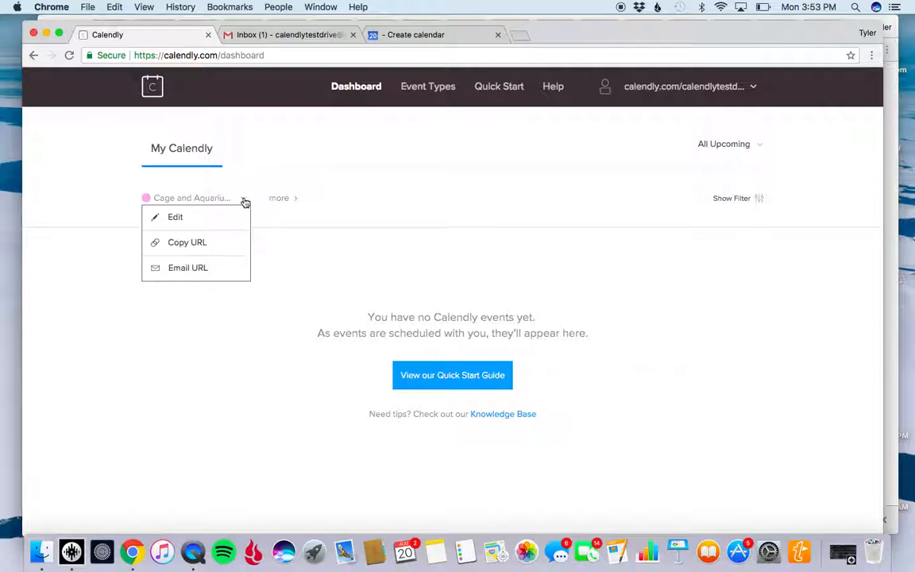
left_click(199, 246)
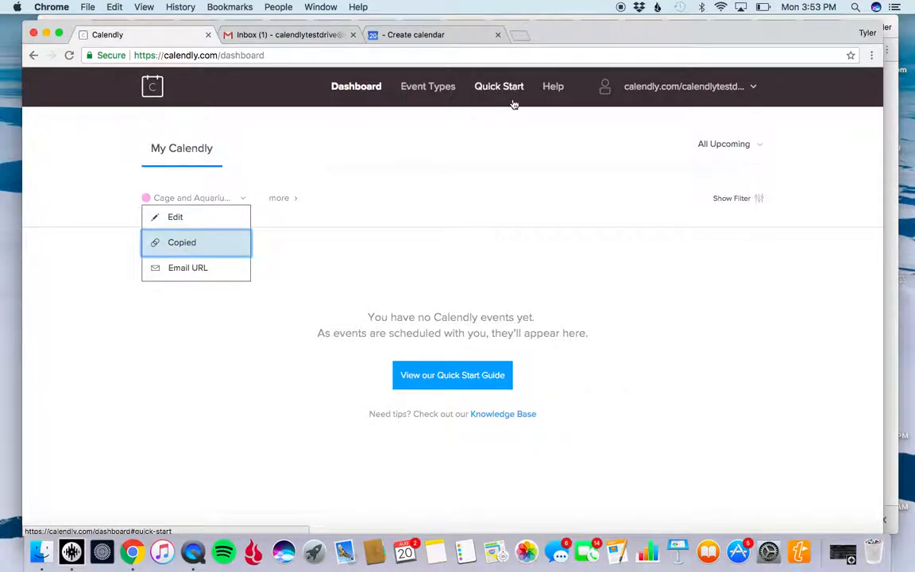
Switch to Gmail, dismiss the update and money-sending notices, and start a new email message.
left_click(523, 37)
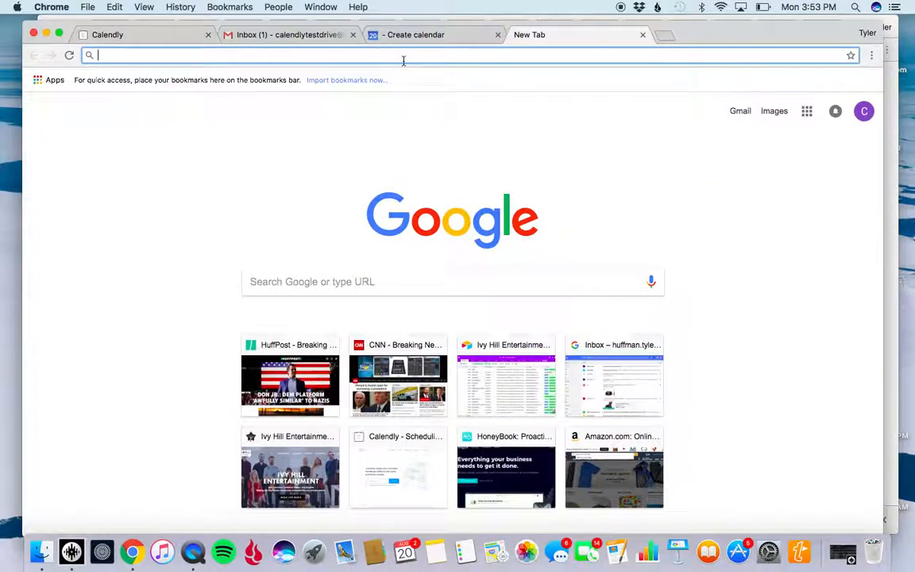
left_click(332, 36)
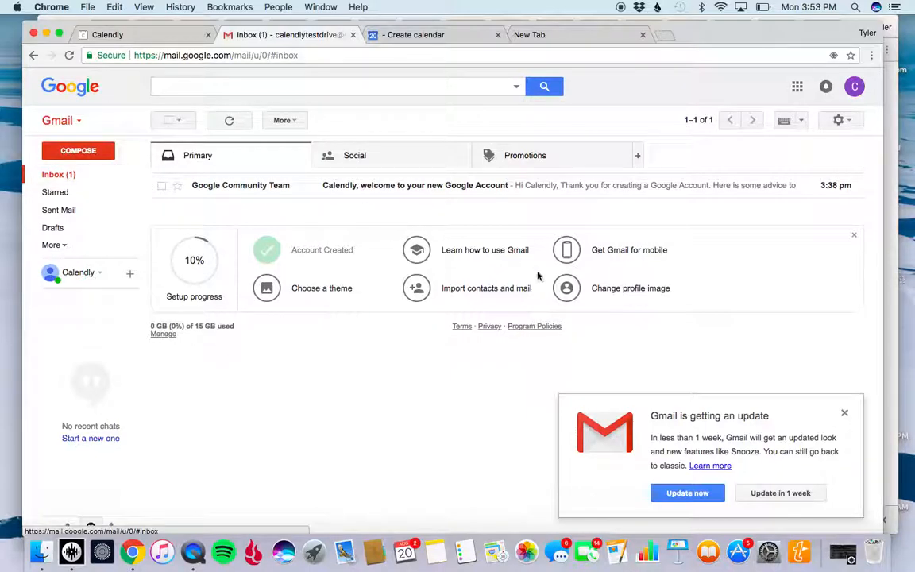
left_click(843, 415)
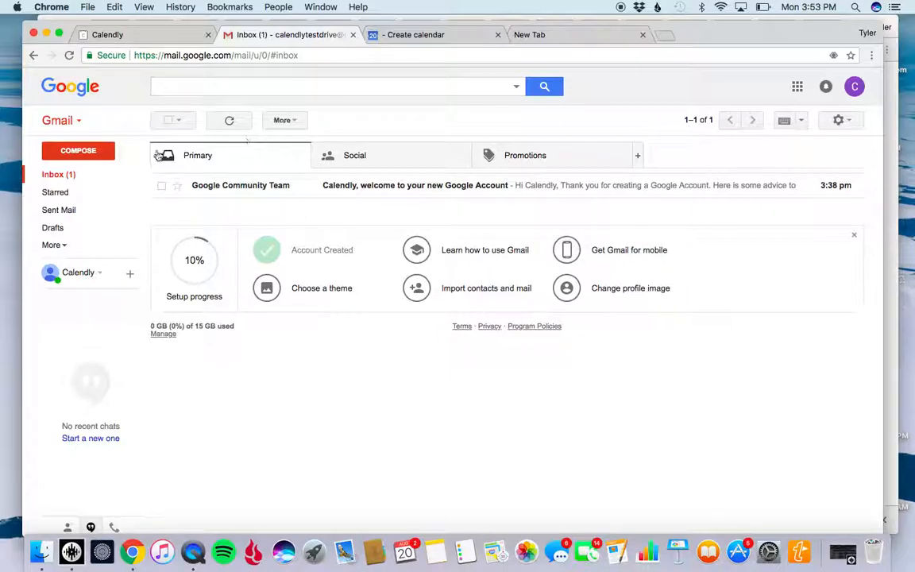
left_click(83, 148)
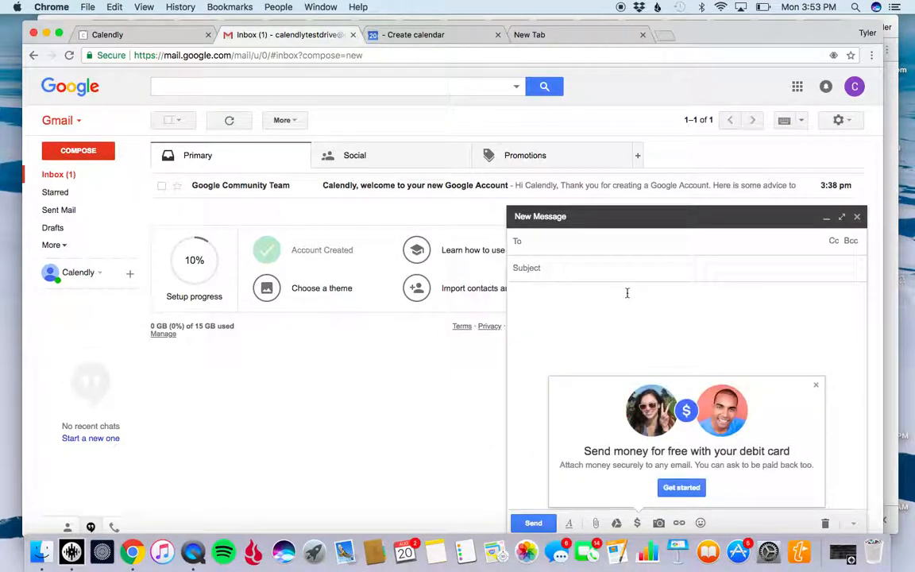
left_click(815, 385)
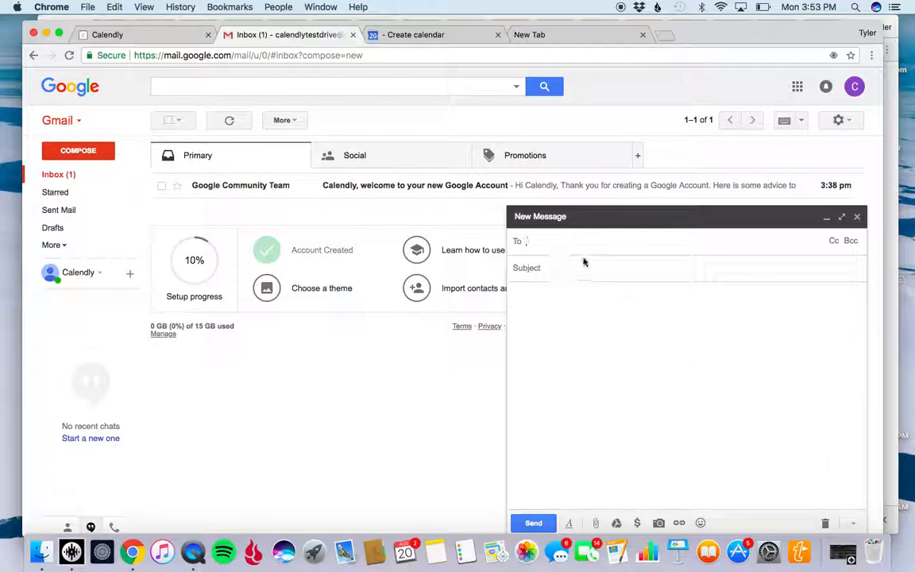
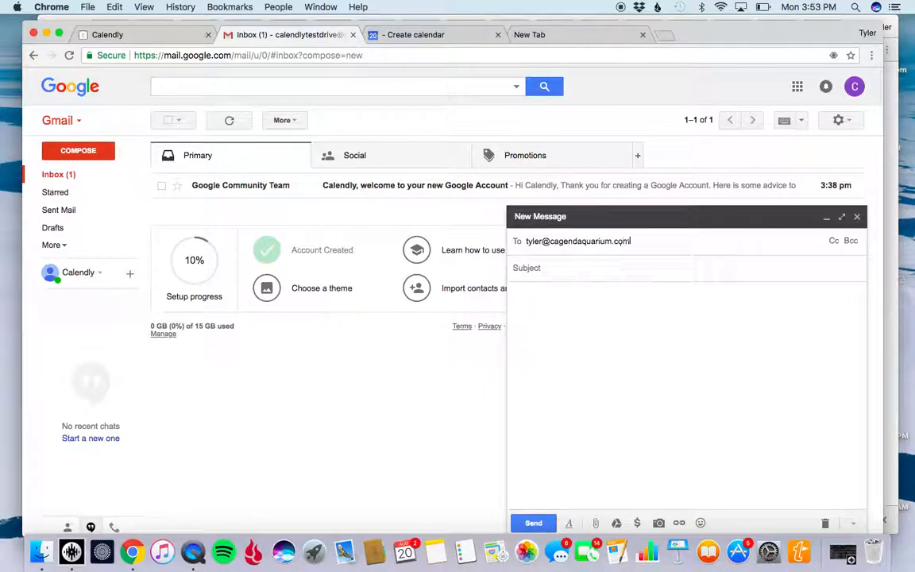
Enter the recipient's email address and the subject "Calendly Test" in the new message.
key("Tab")
type("Cal")
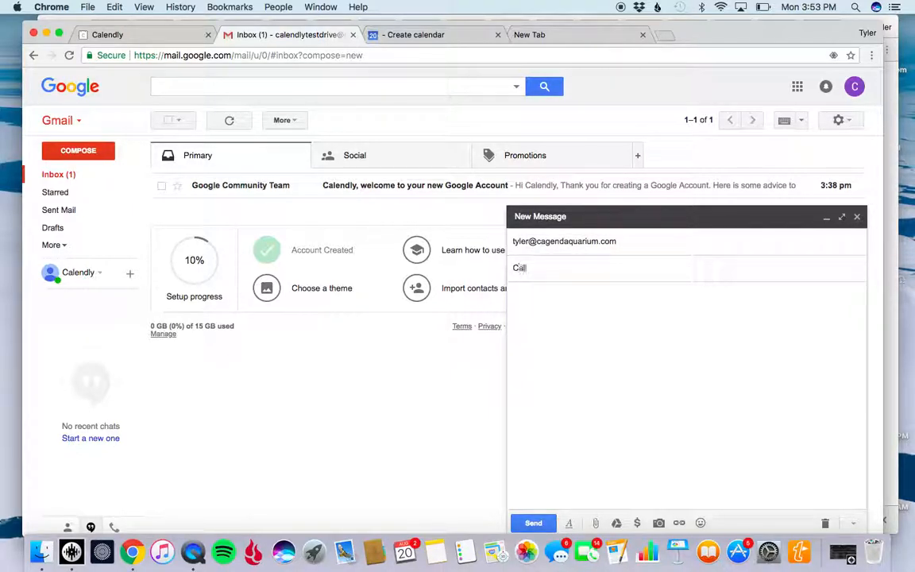
type("endly Tea")
key("Tab")
Write "Is this working?" in the message body, paste the copied booking link below it, add "TH", and send the email.
type("Is th")
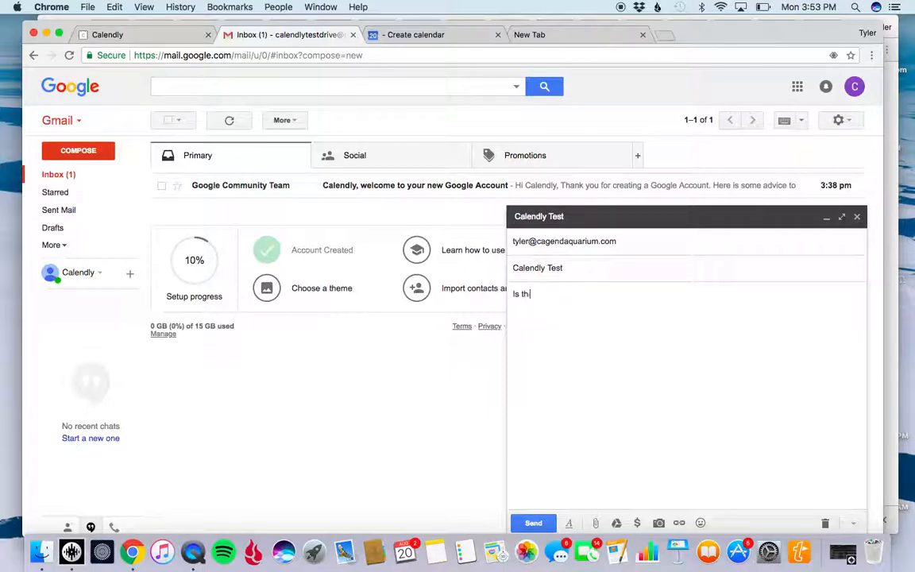
type("is working?")
key("Return")
key("Return")
key("super+v")
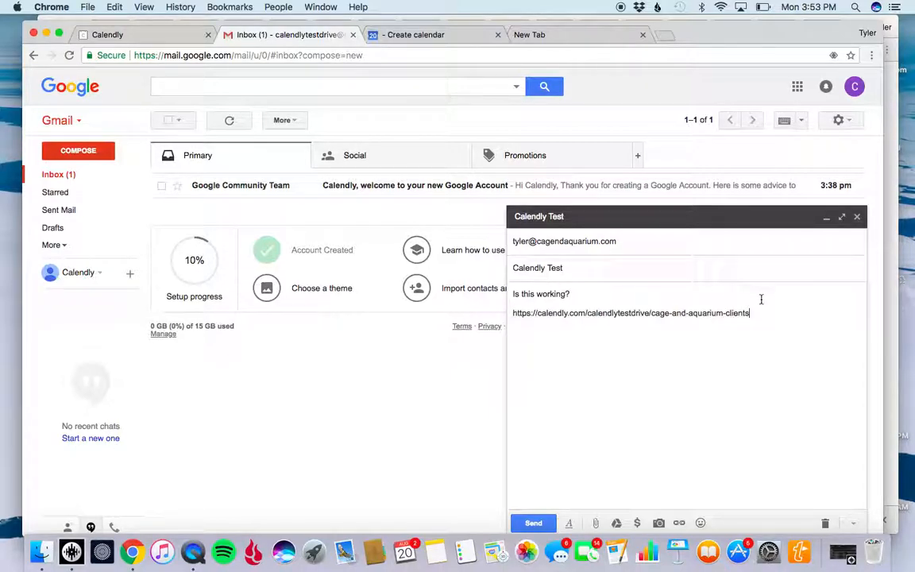
type("TH")
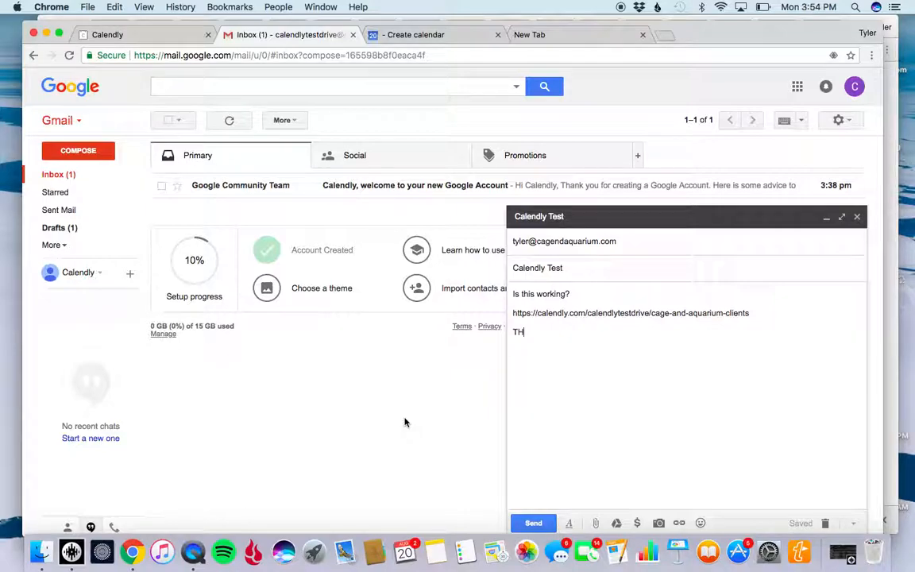
left_click(533, 522)
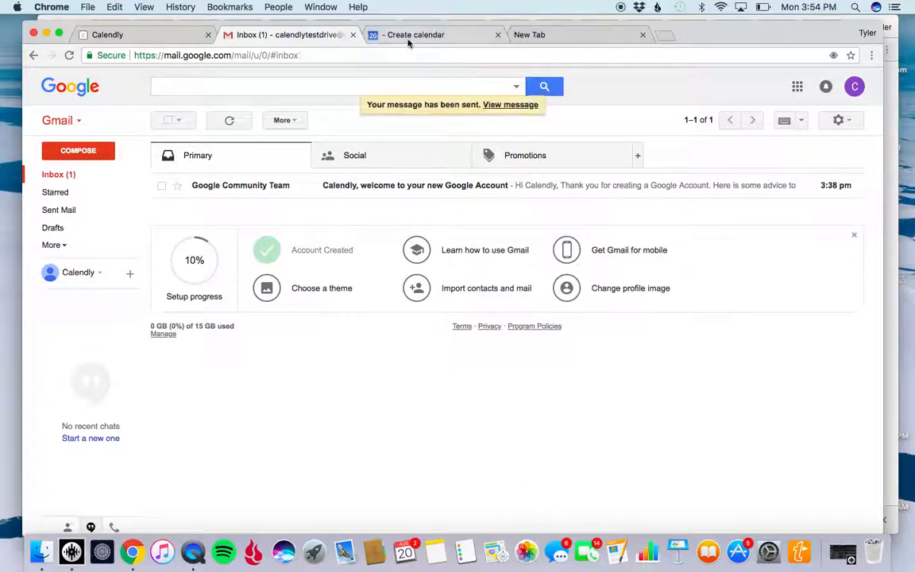
Switch back to Calendly and open the account's Calendar connection settings.
left_click(149, 36)
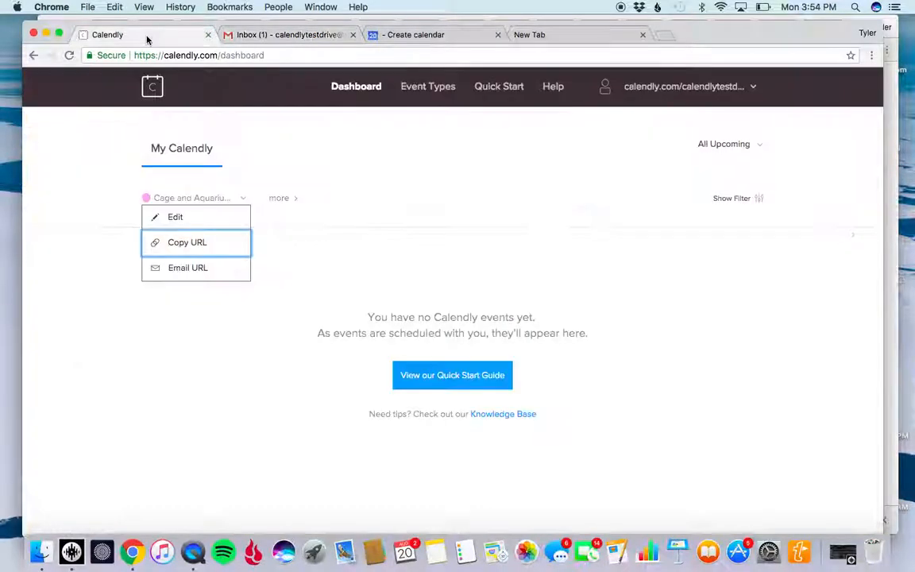
left_click(731, 88)
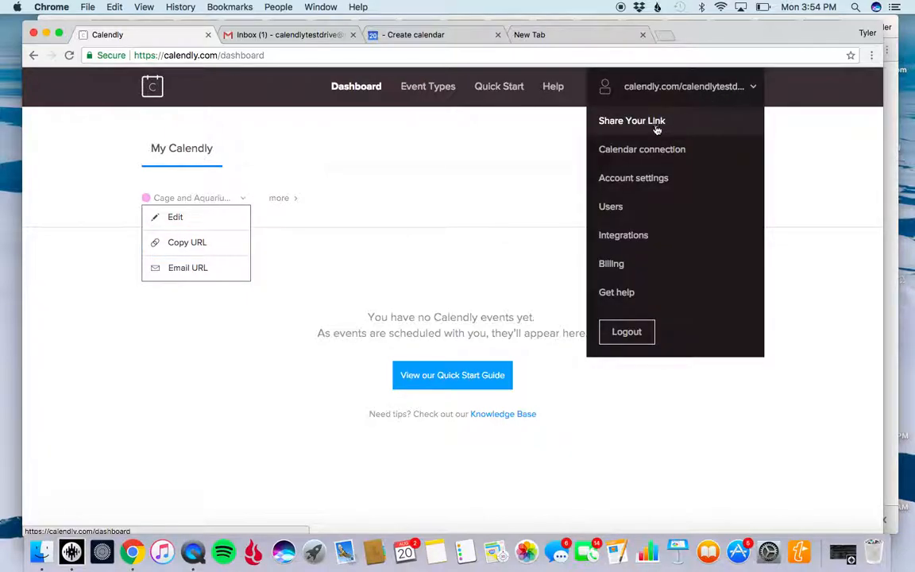
left_click(643, 180)
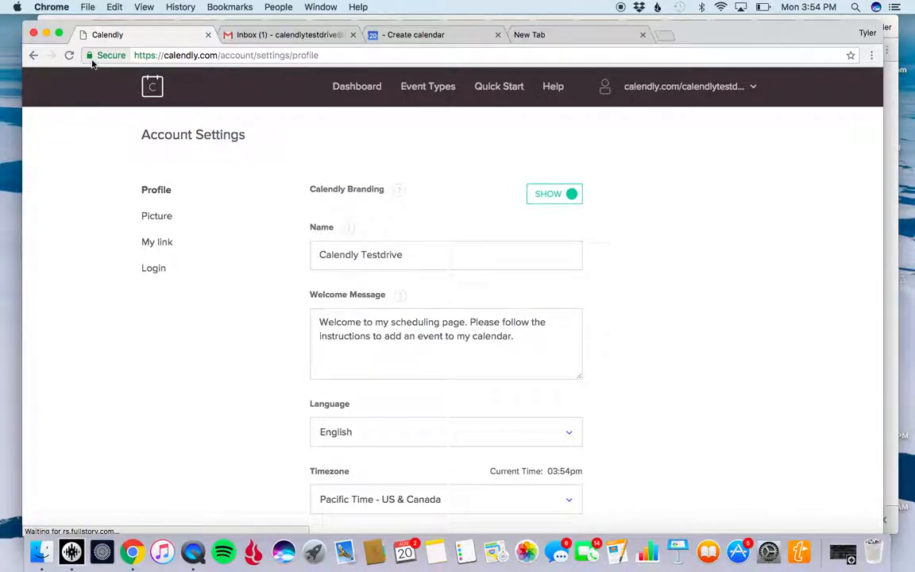
left_click(759, 89)
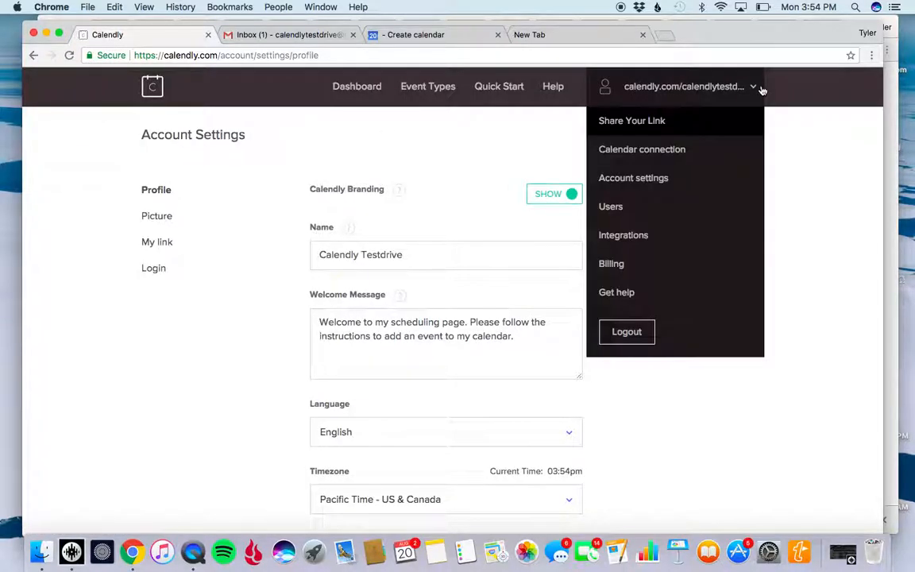
left_click(675, 150)
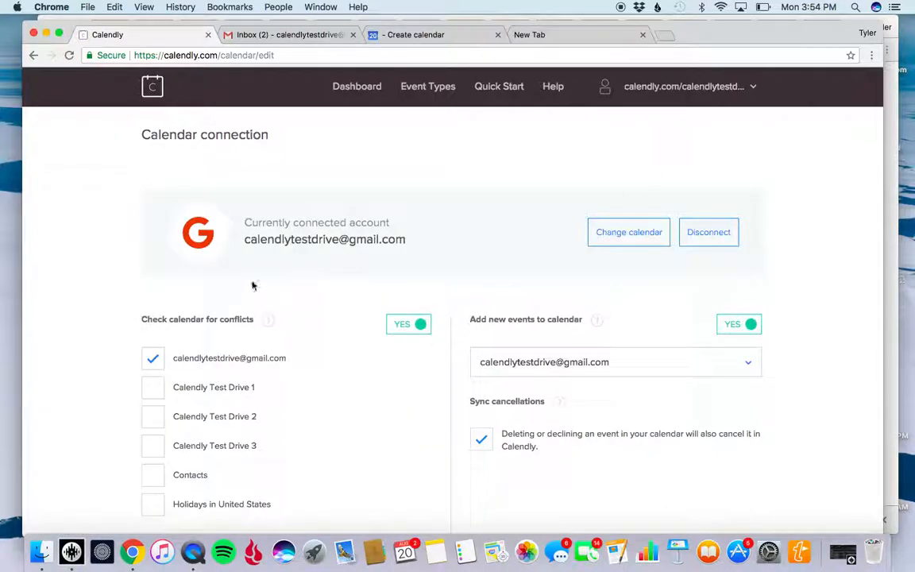
Include Calendly Test Drive 1, 2 and 3 in the calendar conflict check, leave Contacts excluded, and save the changes.
scroll(282, 359, "down", 2)
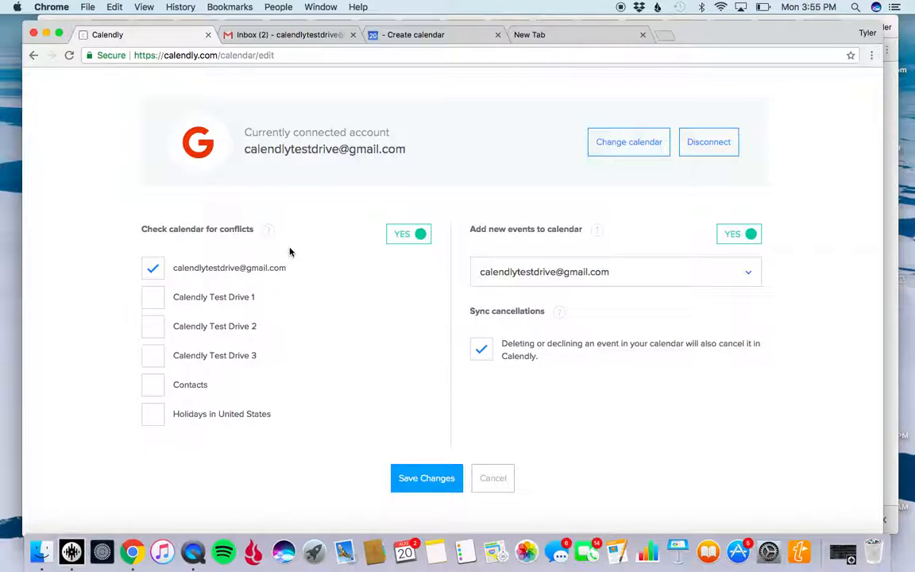
left_click(155, 297)
left_click(154, 326)
left_click(155, 355)
left_click(156, 387)
left_click(153, 385)
left_click(422, 480)
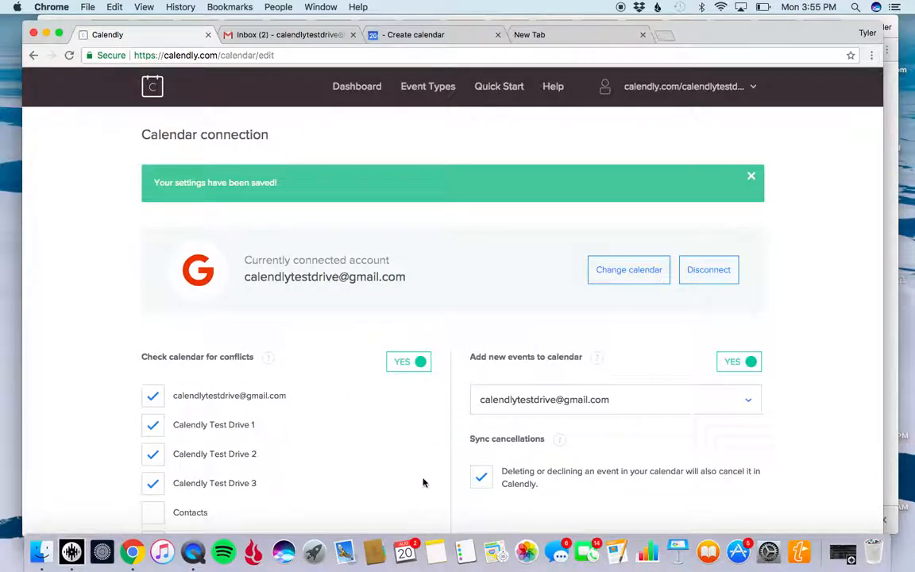
Switch to Gmail to check the inbox and look at the calendar list in the Google Calendar settings.
left_click(311, 37)
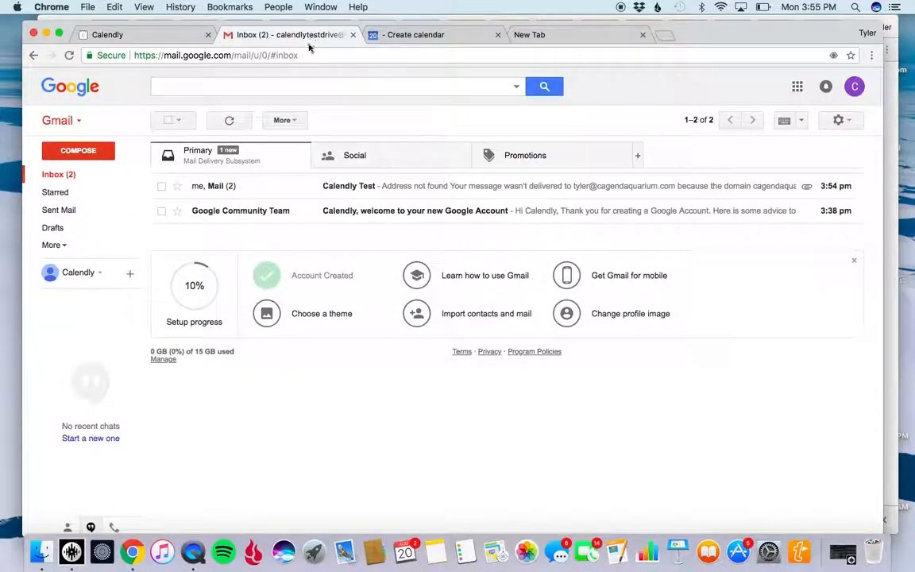
left_click(442, 35)
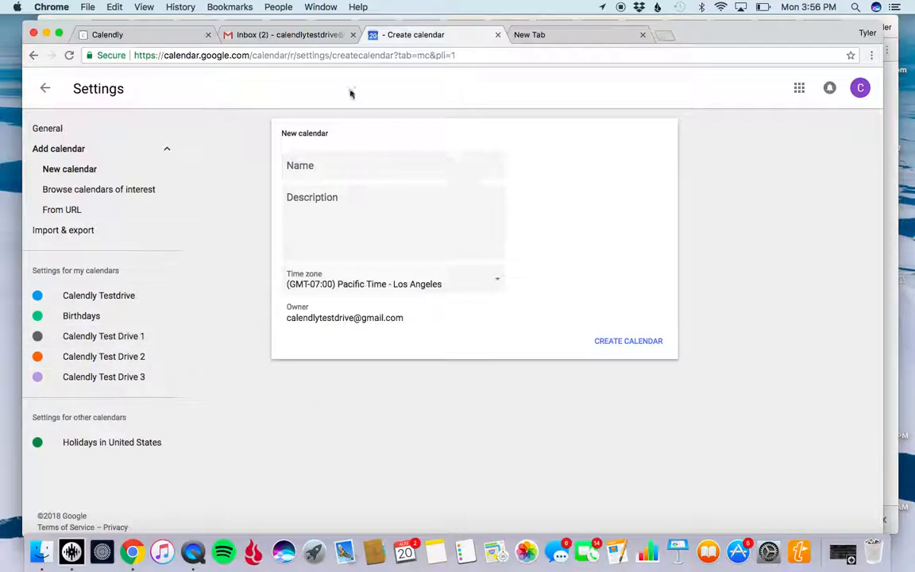
left_click(295, 35)
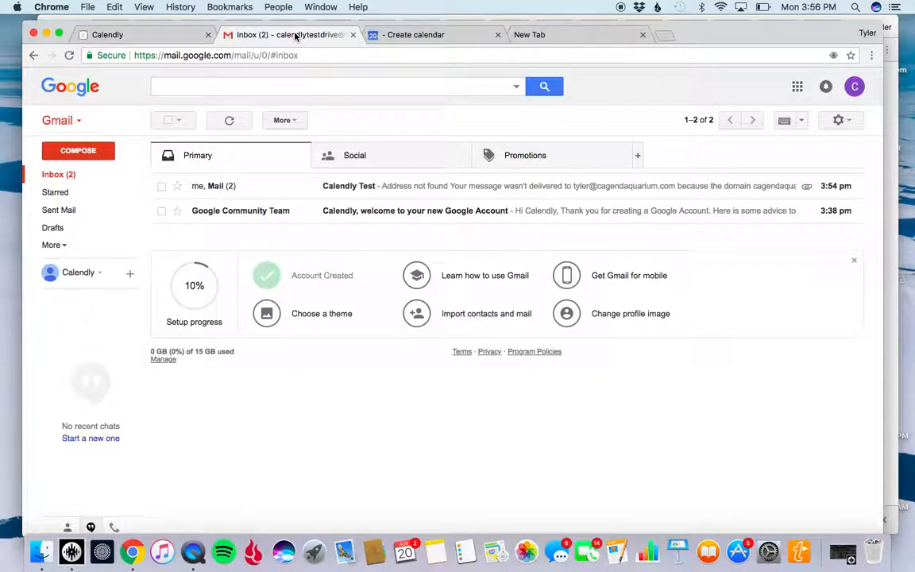